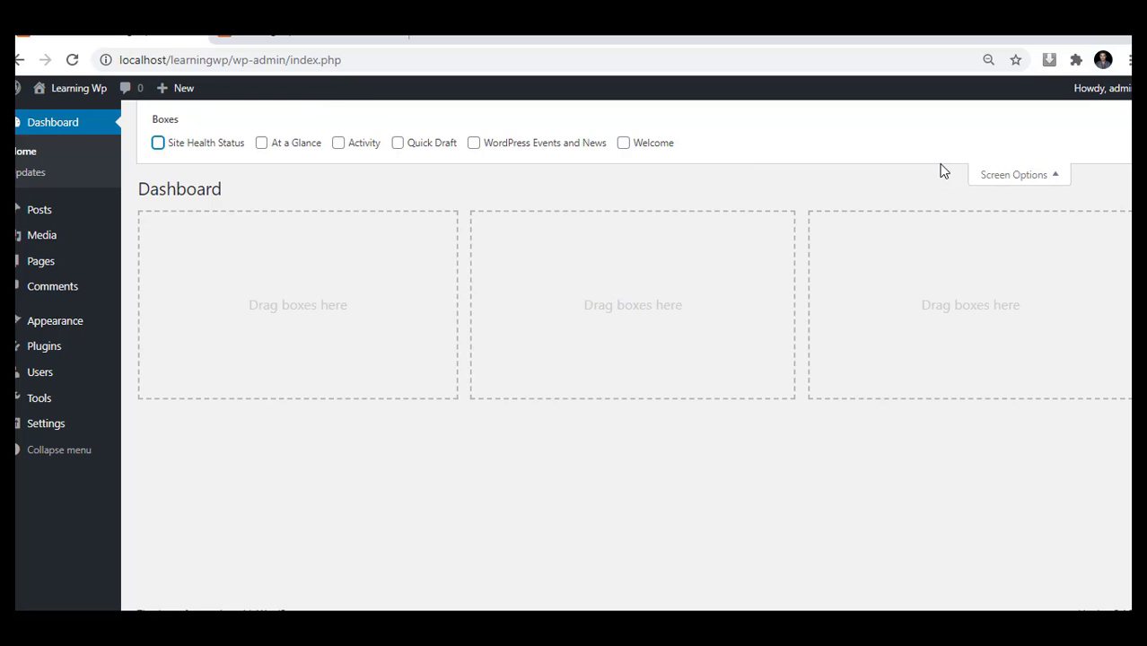
Step: Close the dashboard's screen options and open the page for managing navigation menus
click(1006, 175)
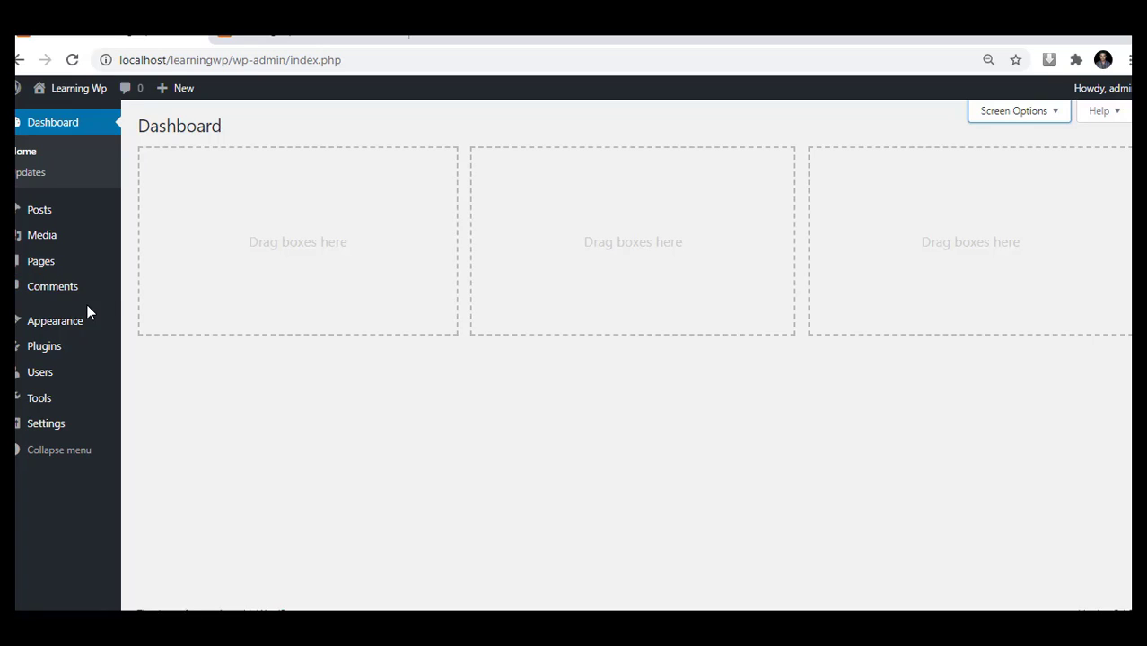
mouse_move(68, 321)
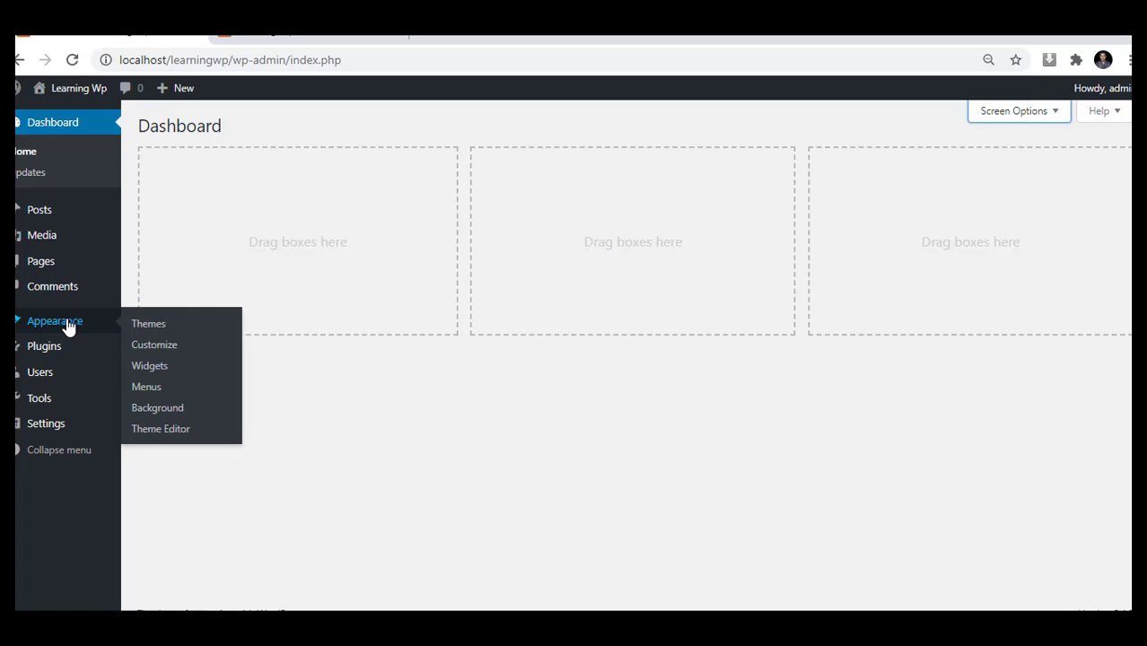
click(148, 388)
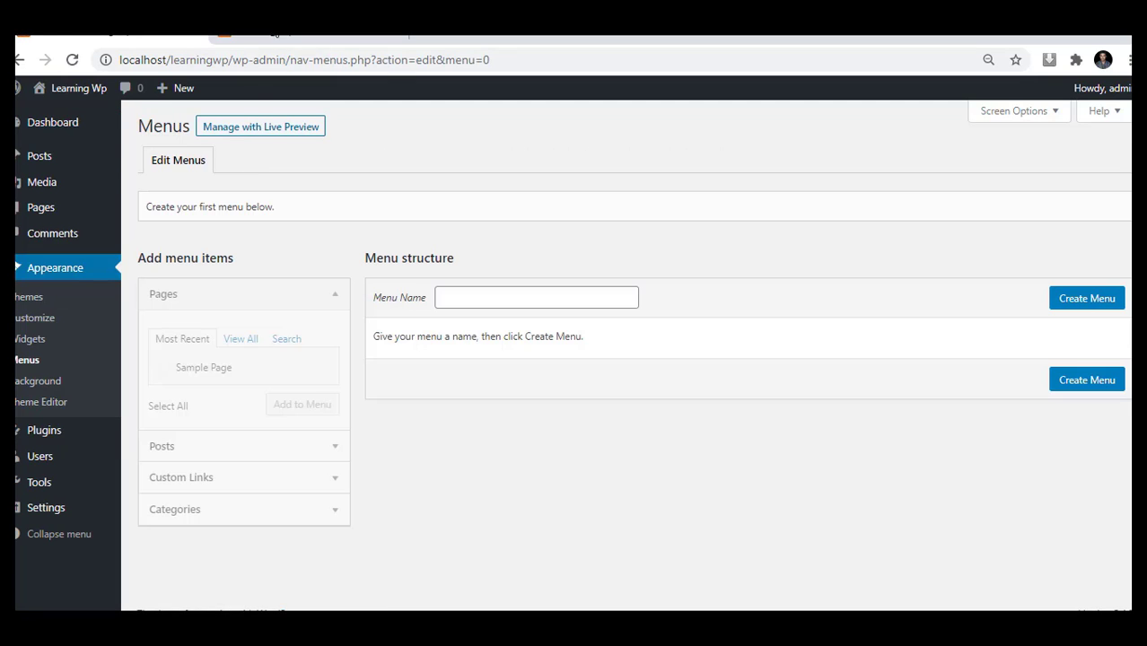
Step: Examine the site's front page and its current header navigation, and return to the menu editor
click(277, 34)
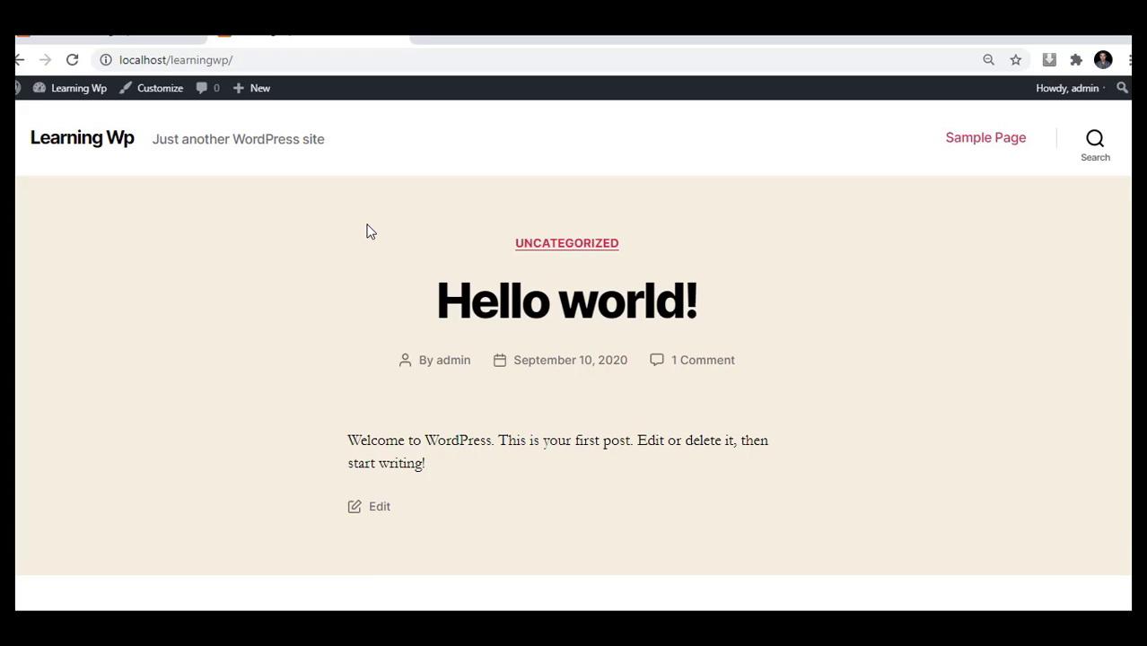
scroll(368, 230, down, 3)
scroll(368, 229, up, 3)
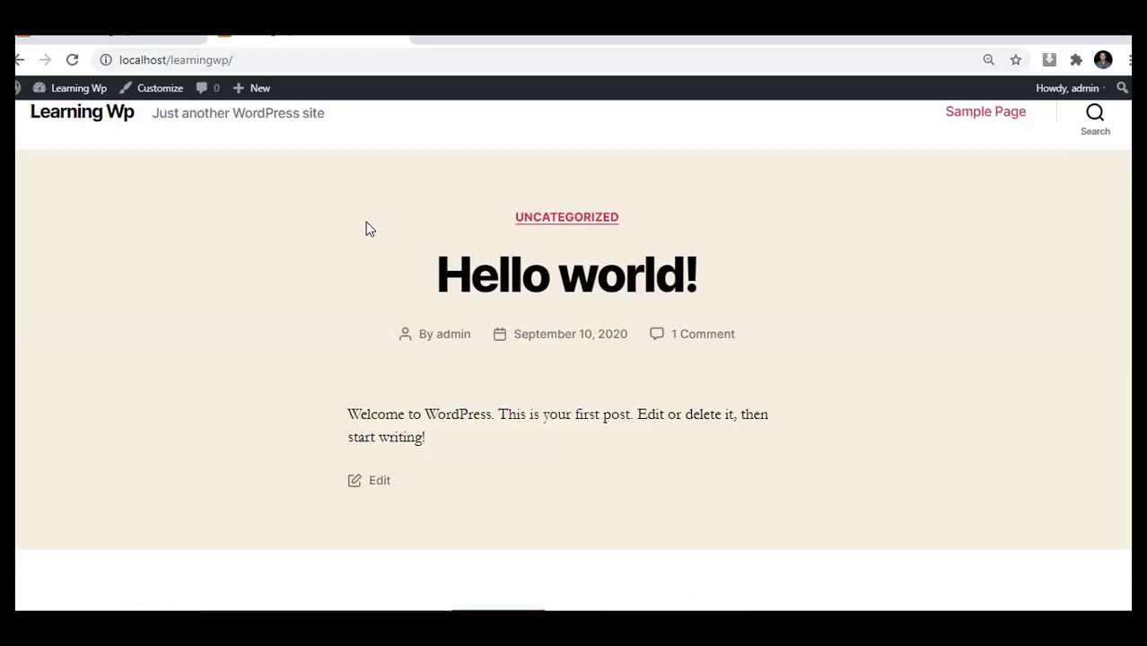
scroll(366, 222, up, 1)
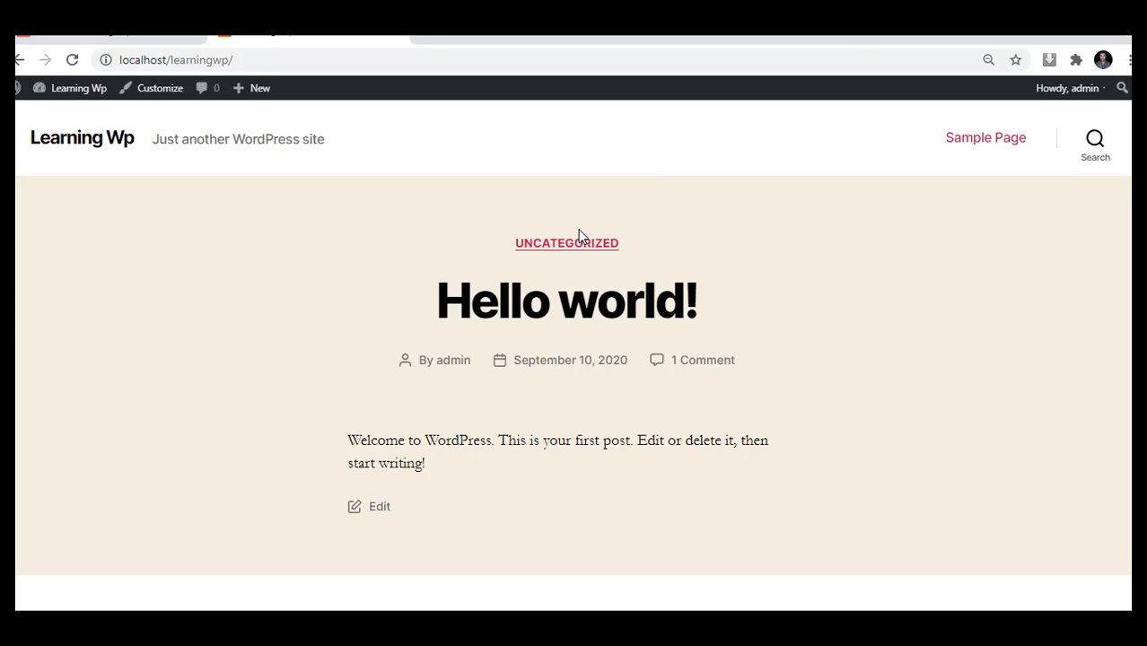
click(115, 40)
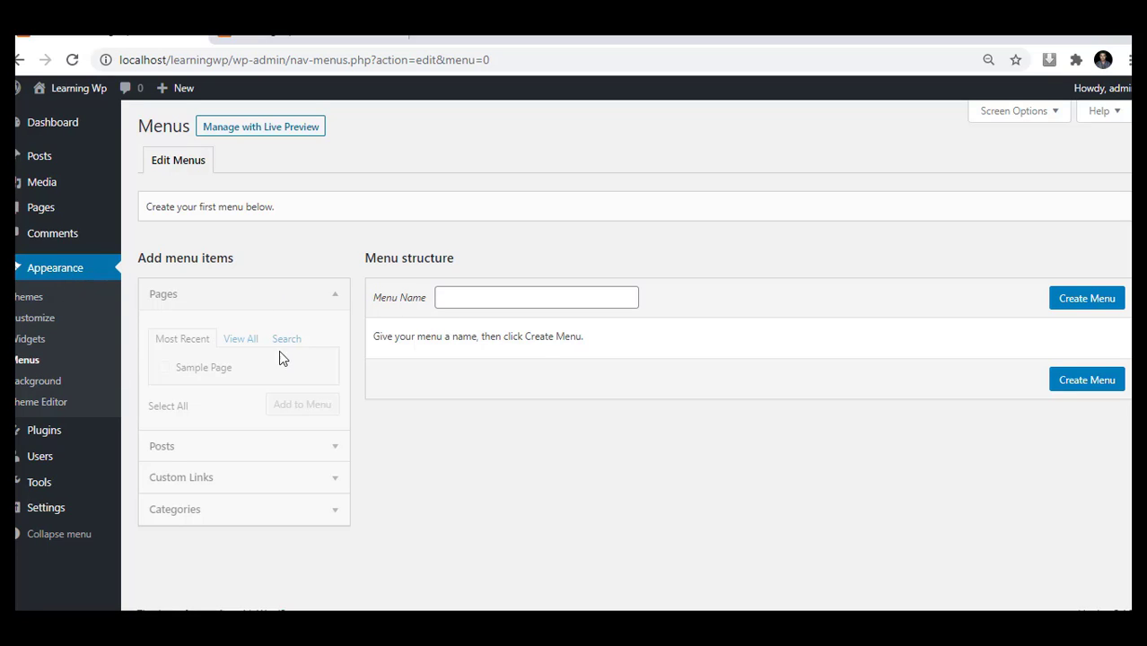
drag(463, 318, 462, 314)
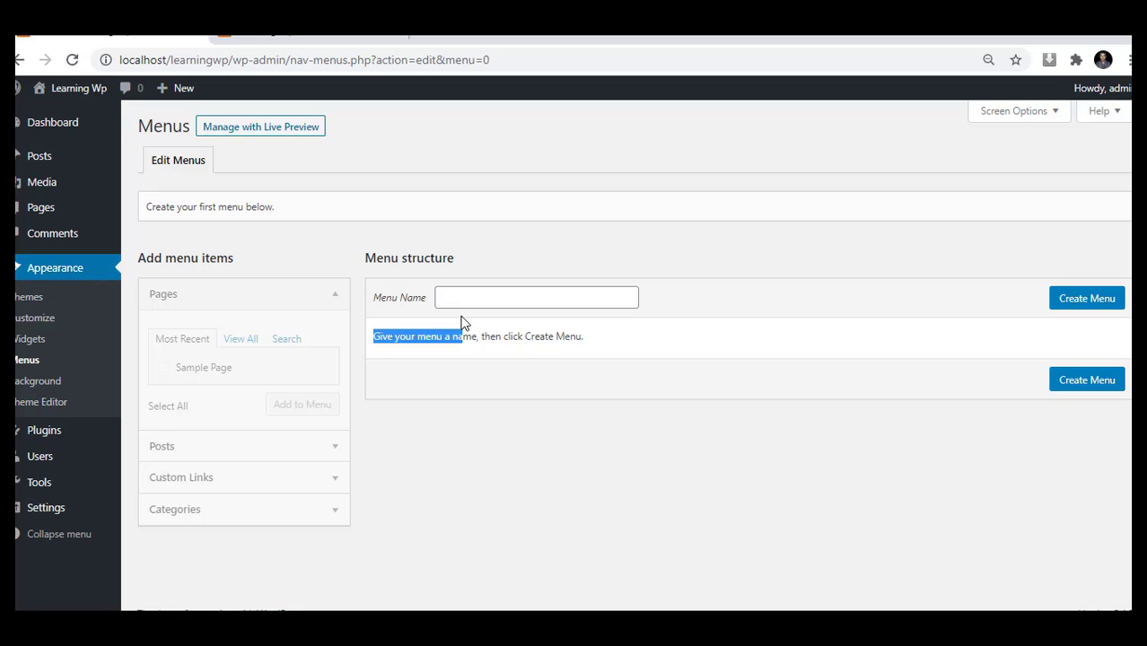
key(ctrl+shift+d)
mouse_move(400, 275)
mouse_down()
mouse_move(695, 311)
mouse_move(715, 327)
mouse_up()
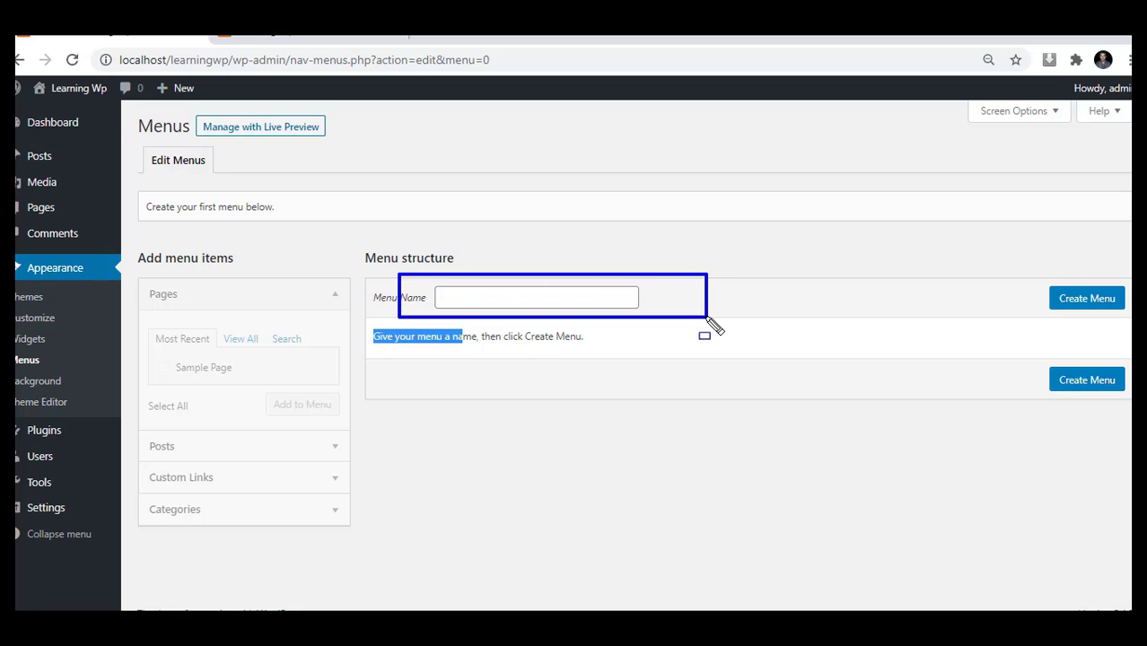
Step: Create a new navigation menu named "Main Menu"
click(579, 302)
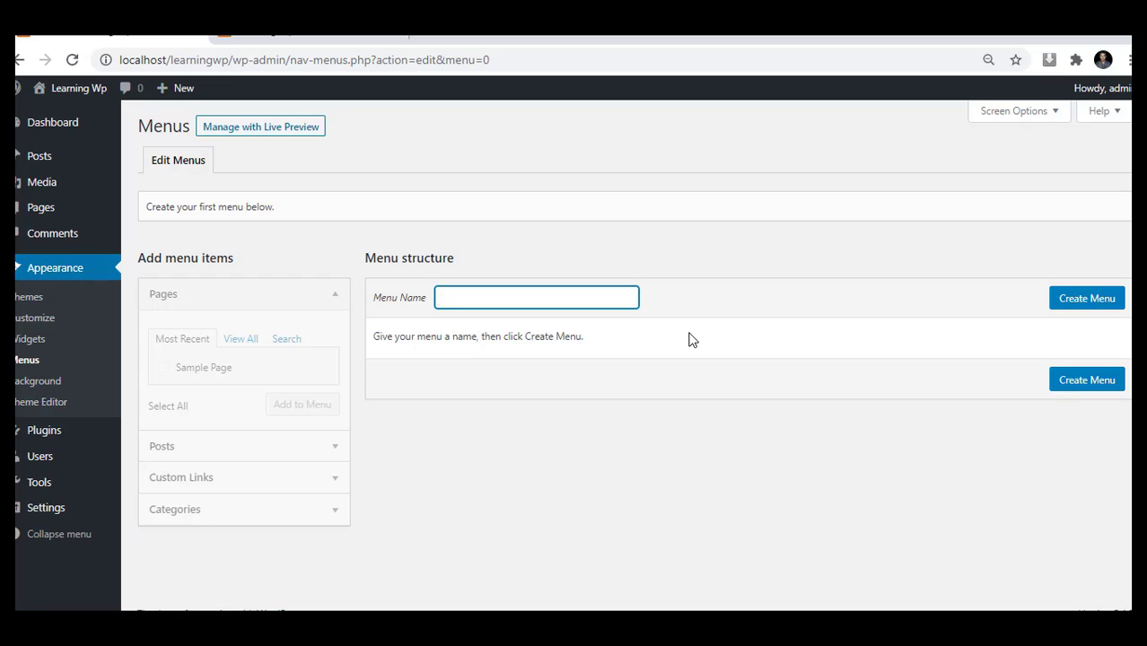
text(Main Menu)
click(1090, 300)
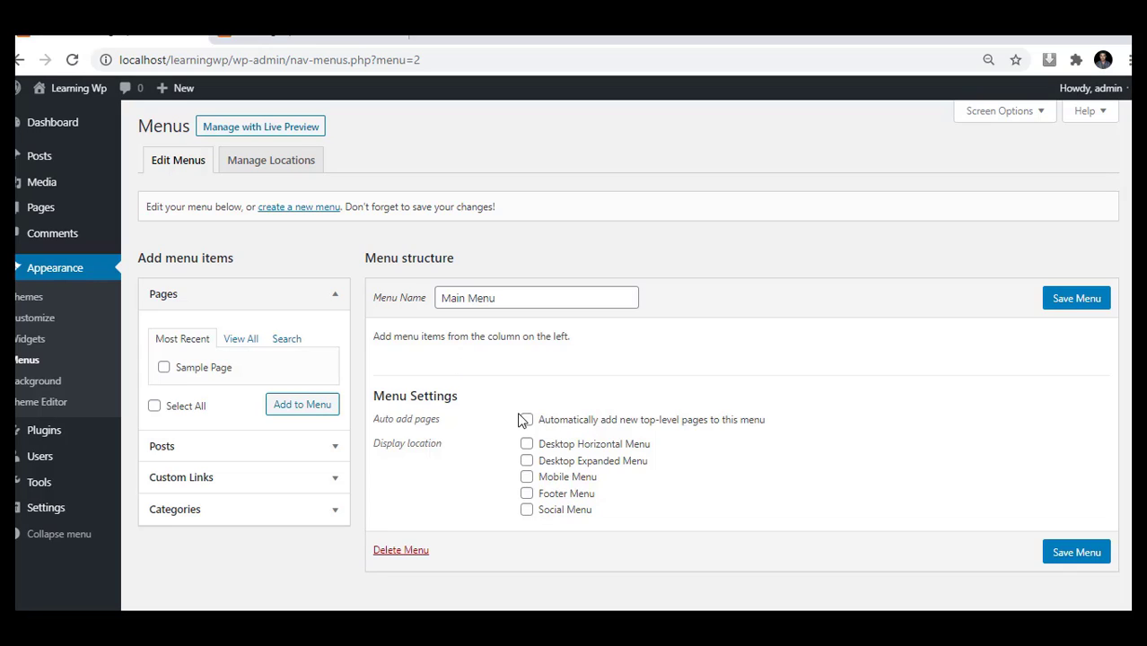
Step: Add the Home page from the full list of pages to Main Menu
click(243, 340)
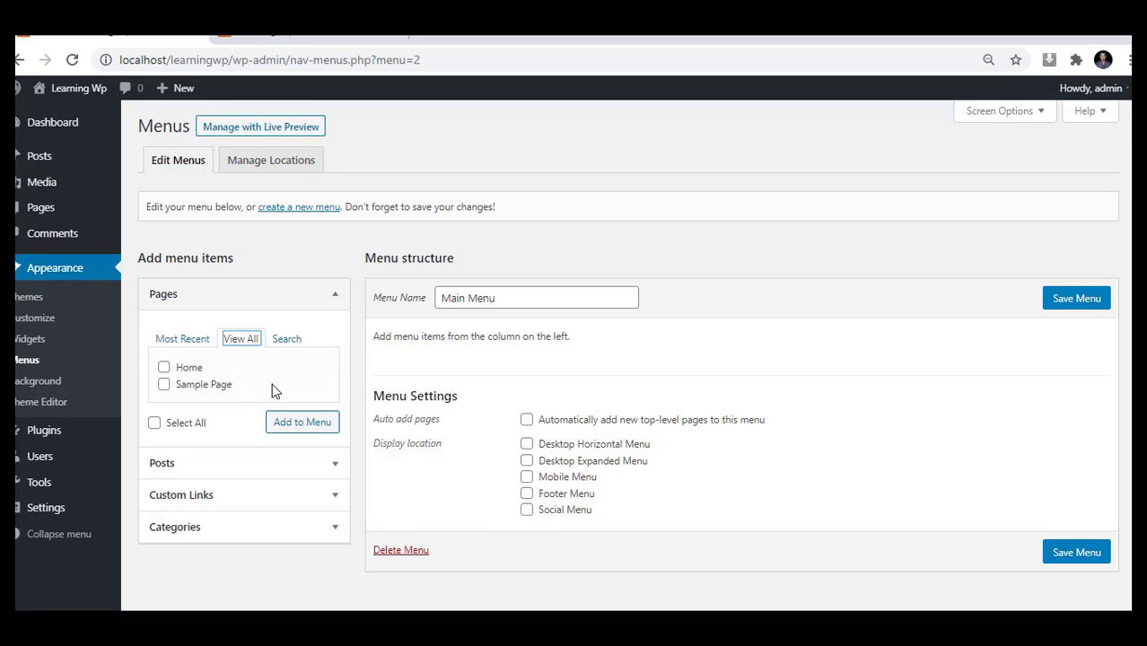
click(164, 370)
click(284, 432)
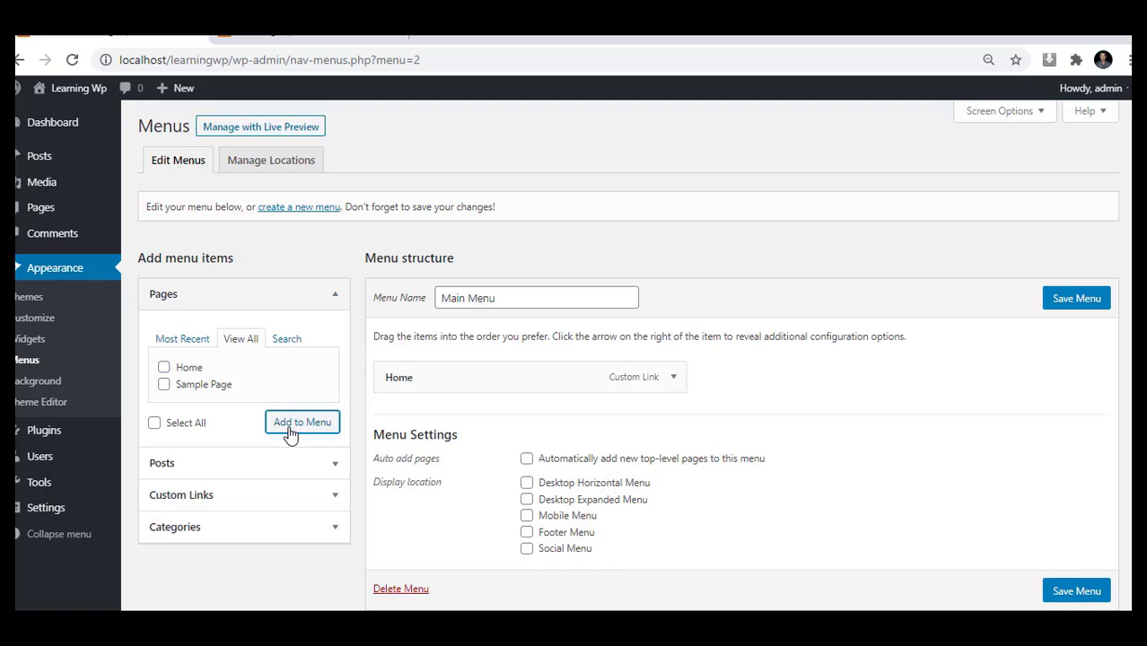
Step: Add a custom link to the menu with the URL "#" and the link text "About"
scroll(289, 435, down, 1)
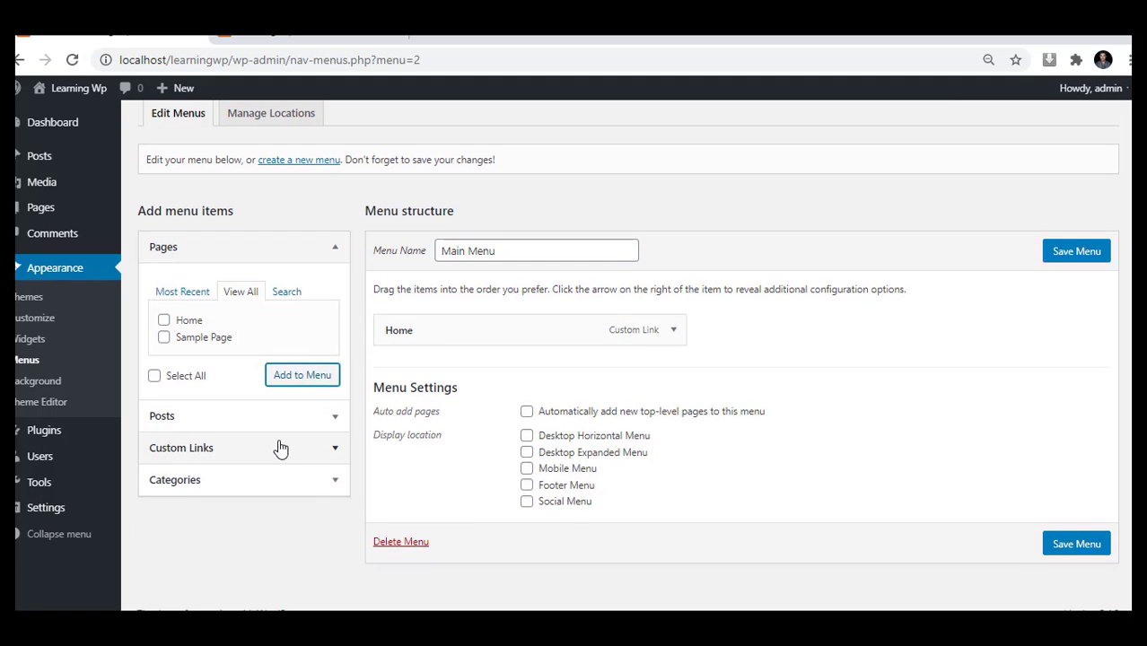
click(279, 446)
click(284, 416)
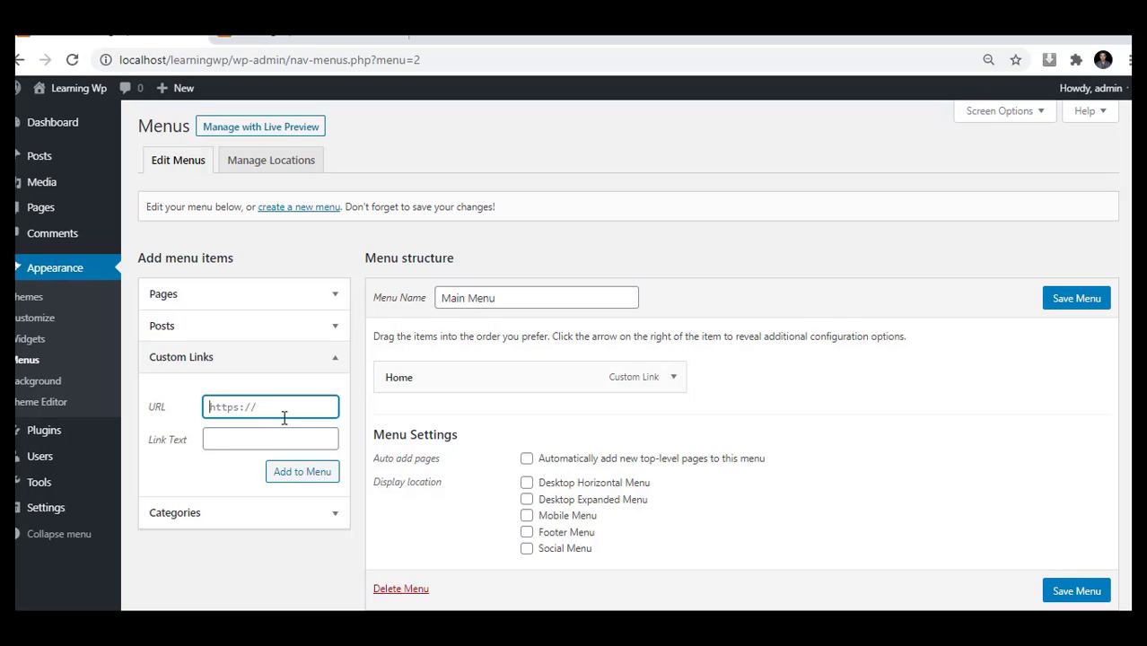
text(#)
click(281, 440)
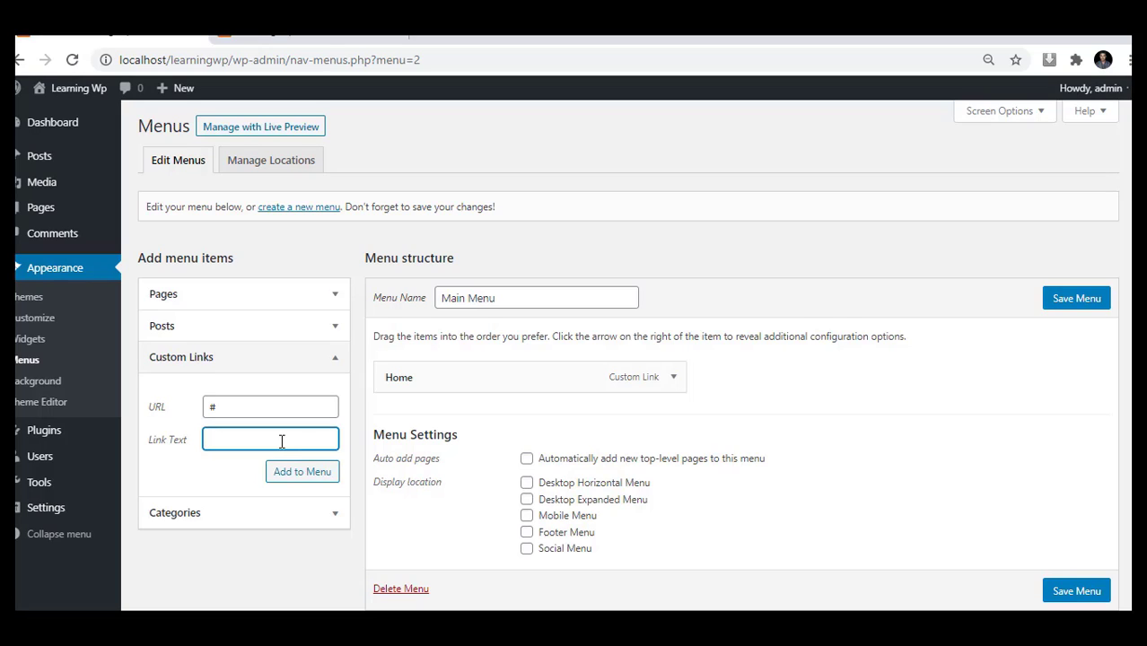
text(About)
click(323, 467)
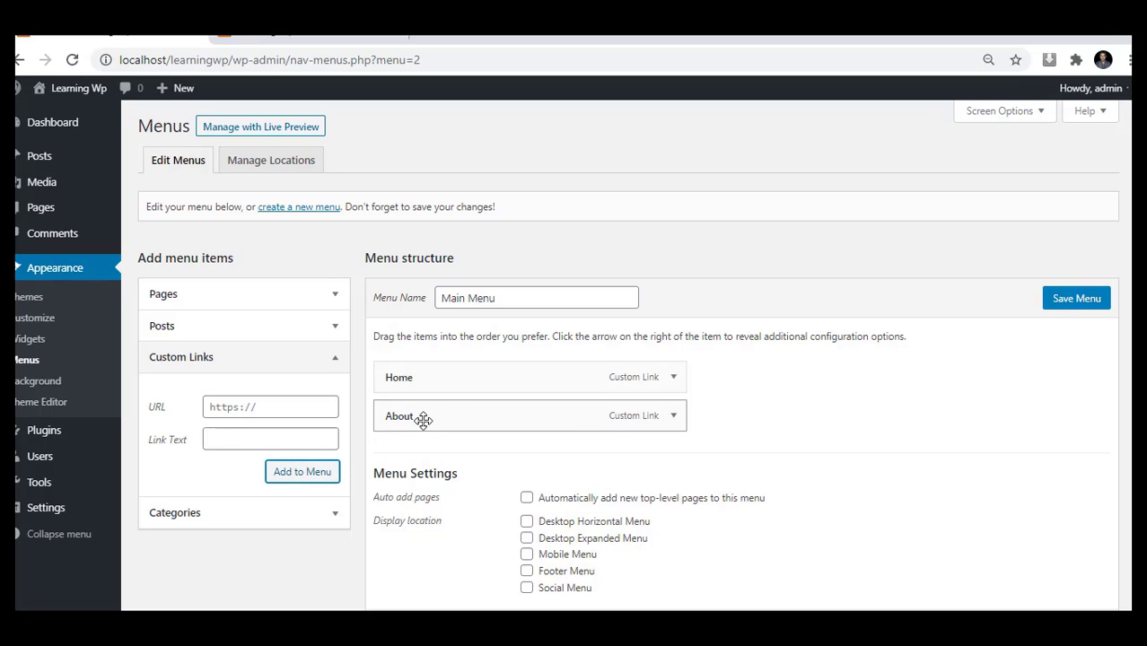
Step: Add a custom link to the menu with the URL "#" and the link text "Contact"
click(310, 401)
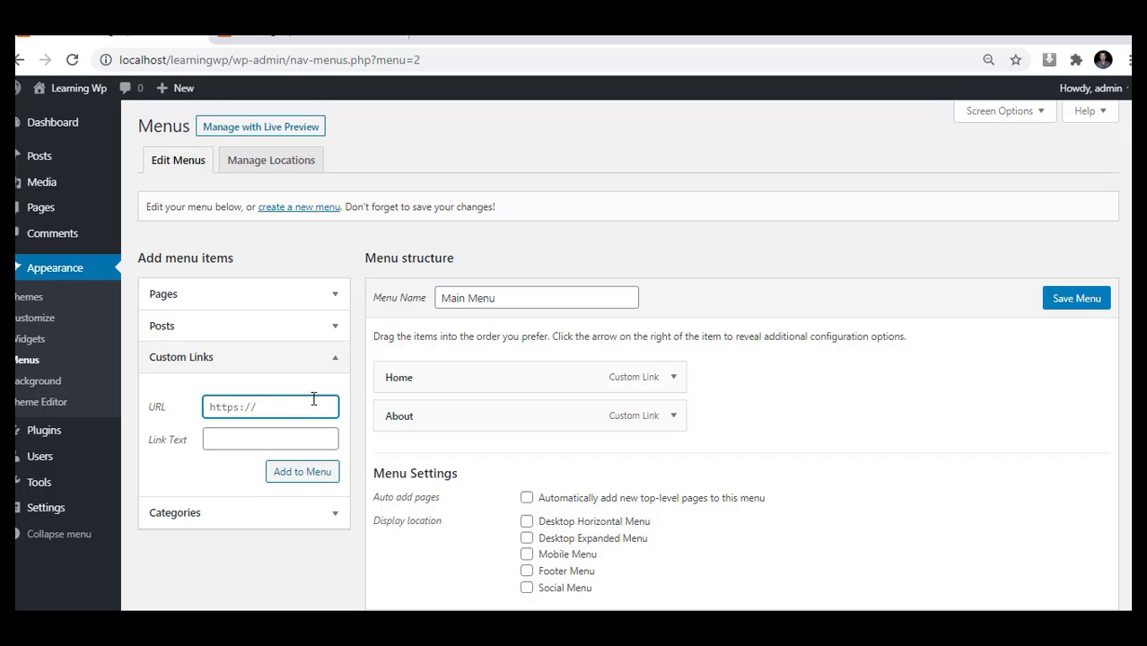
text(#)
click(289, 441)
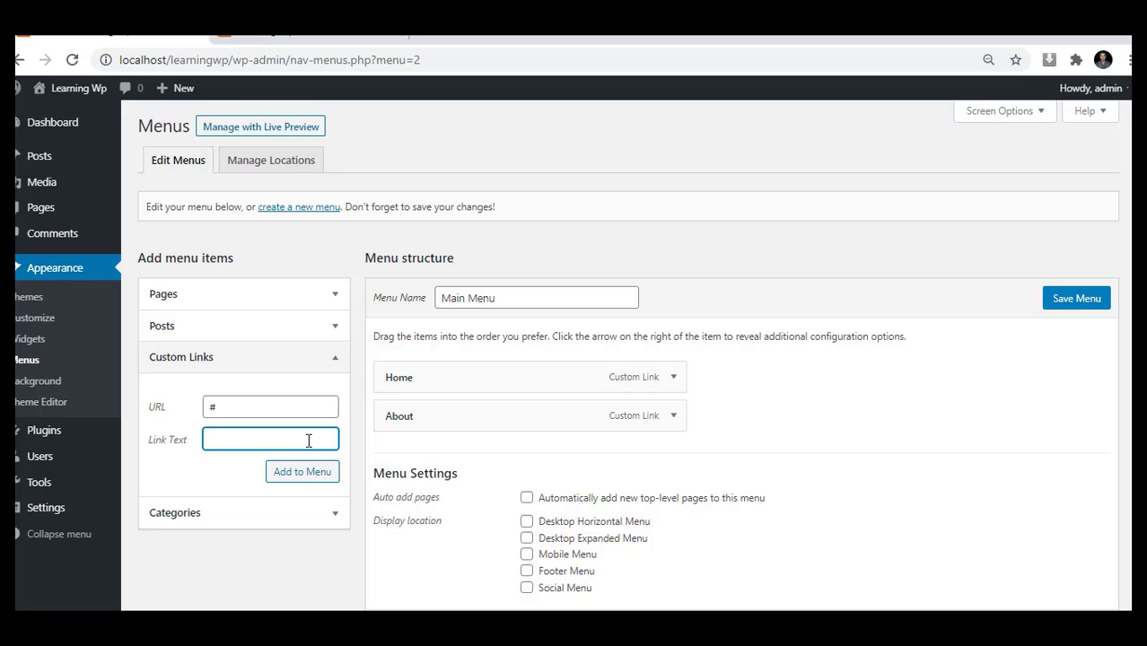
text(Contact)
click(318, 472)
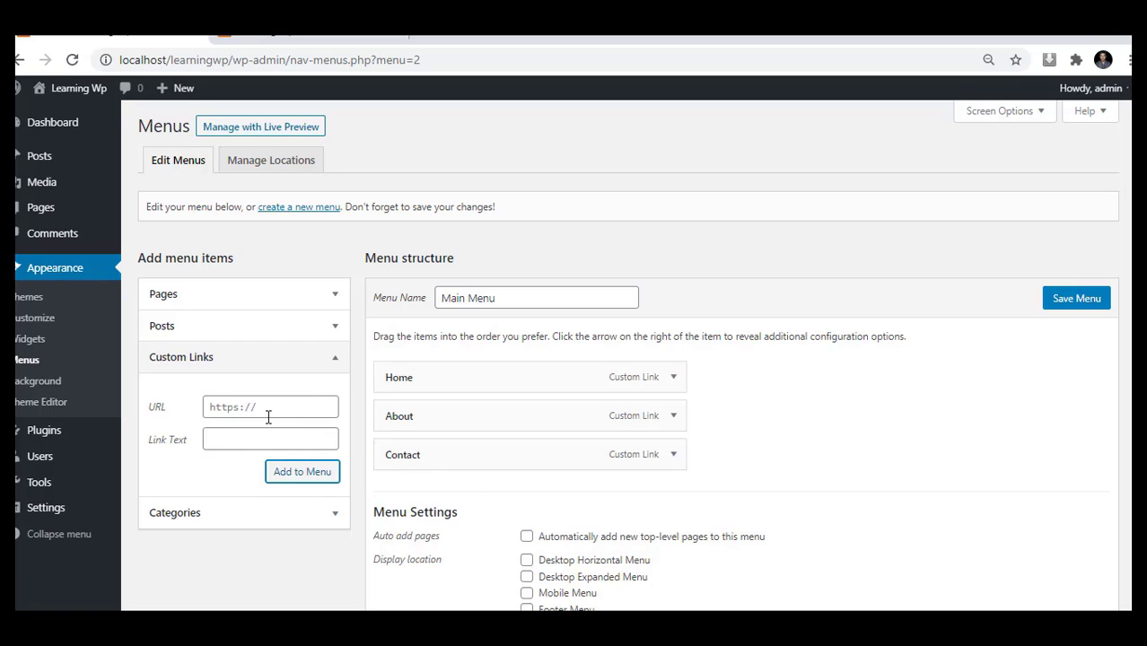
Step: Add a custom link to the menu with the URL "#" and the link text "Bangladesh"
click(296, 404)
text(#)
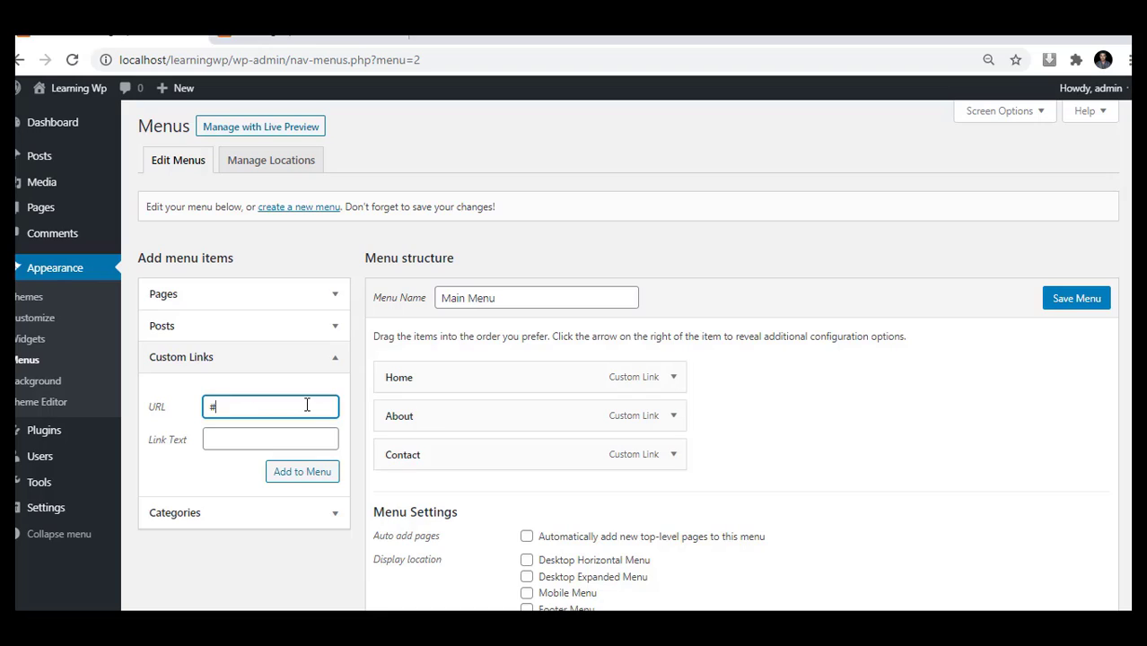
key(Tab)
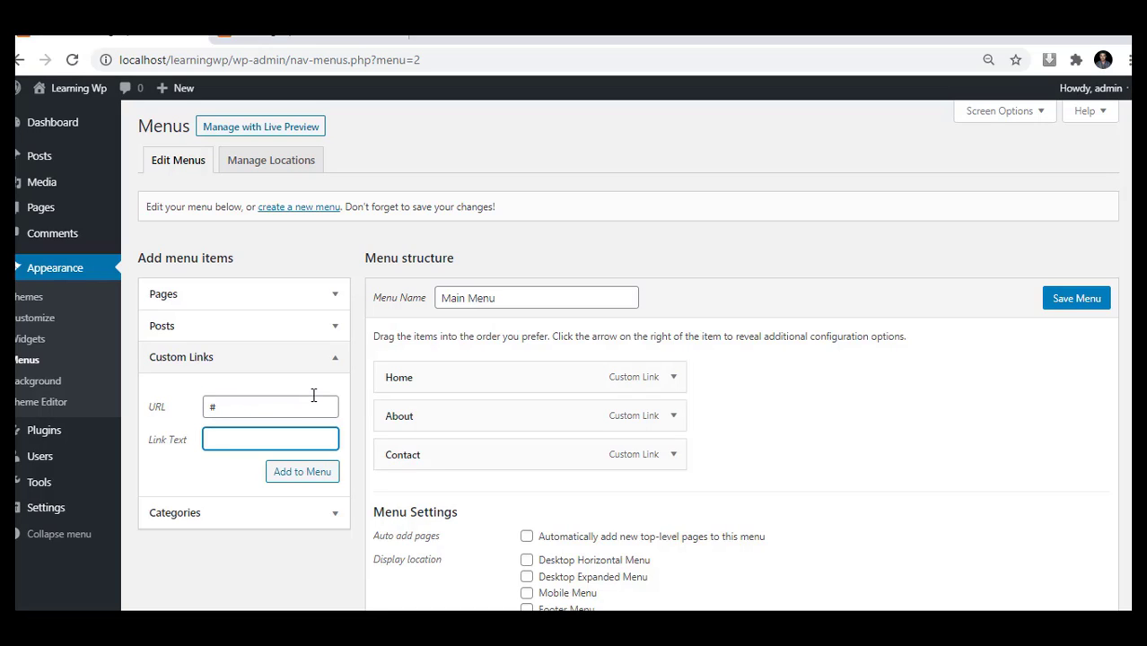
text(Bangladesh)
click(311, 472)
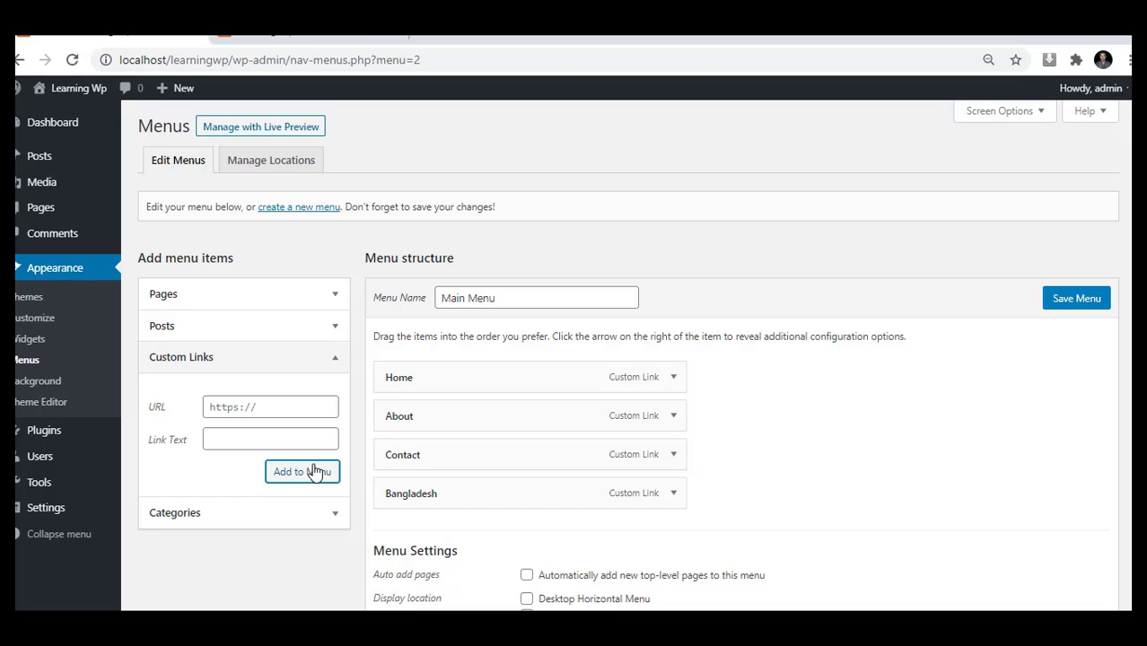
Step: Add a custom link to the menu with the URL "#" and the link text "Dhaka"
click(302, 406)
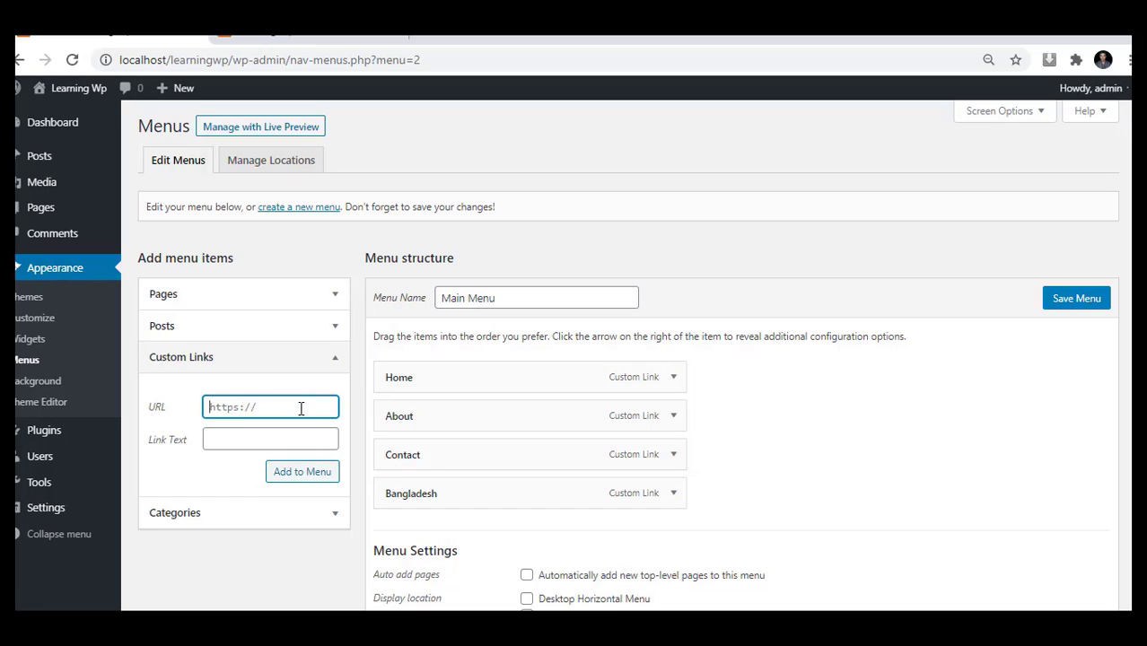
text(#)
click(270, 438)
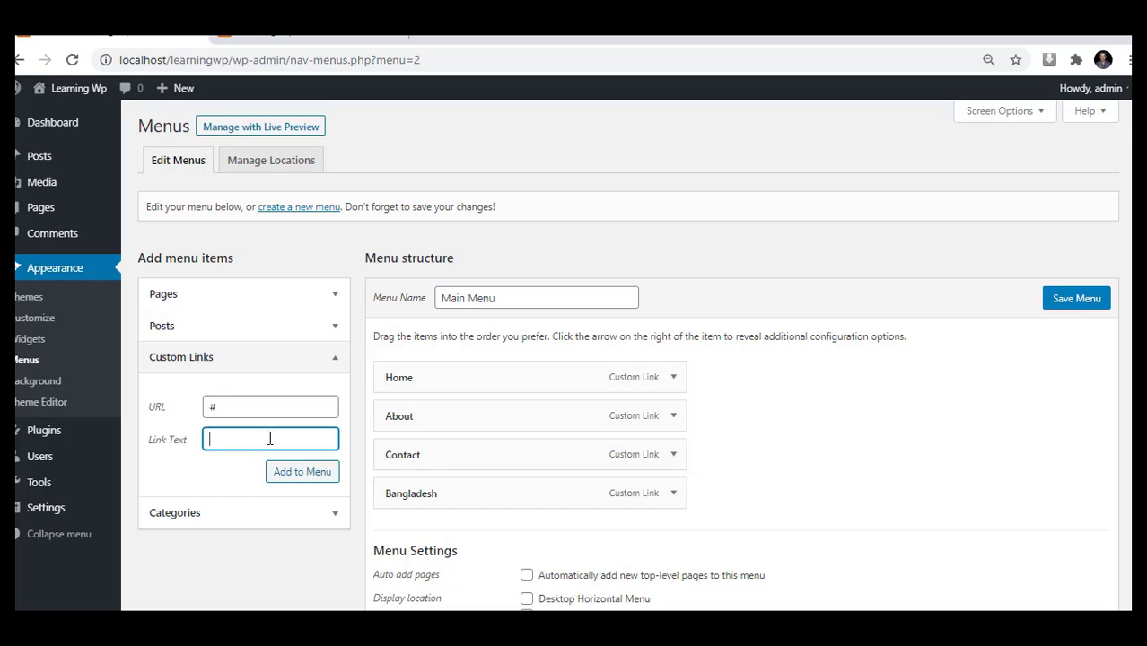
text(Dhaka)
click(304, 483)
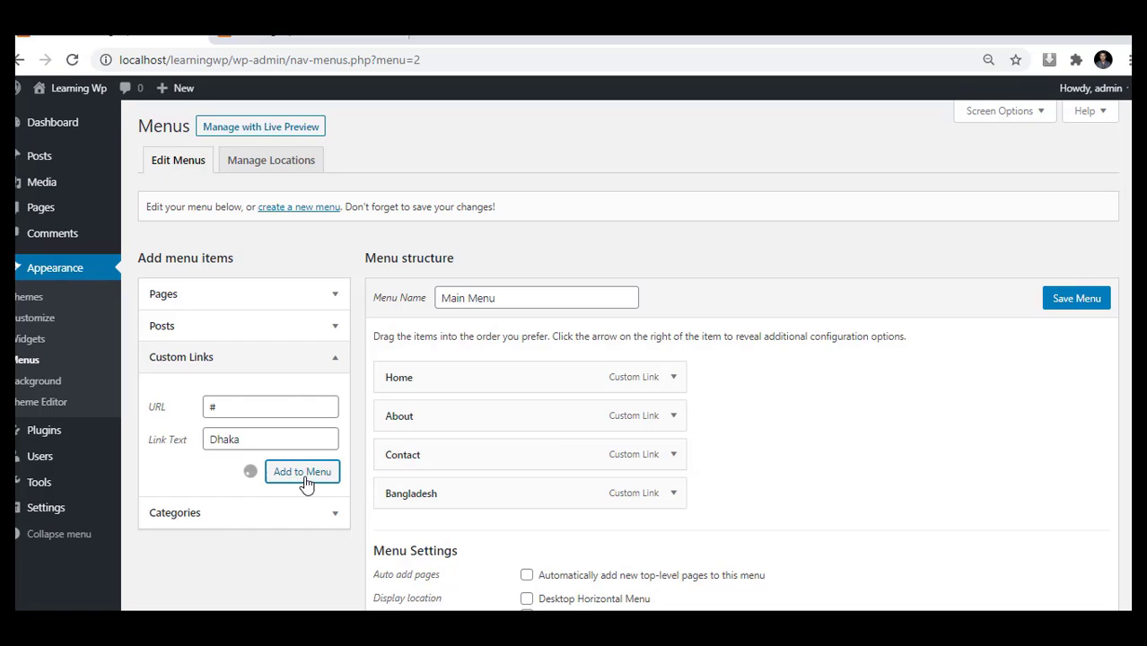
Step: Add a custom link to the menu with the URL "#" and the link text "Barishal"
click(250, 408)
text(#)
click(254, 430)
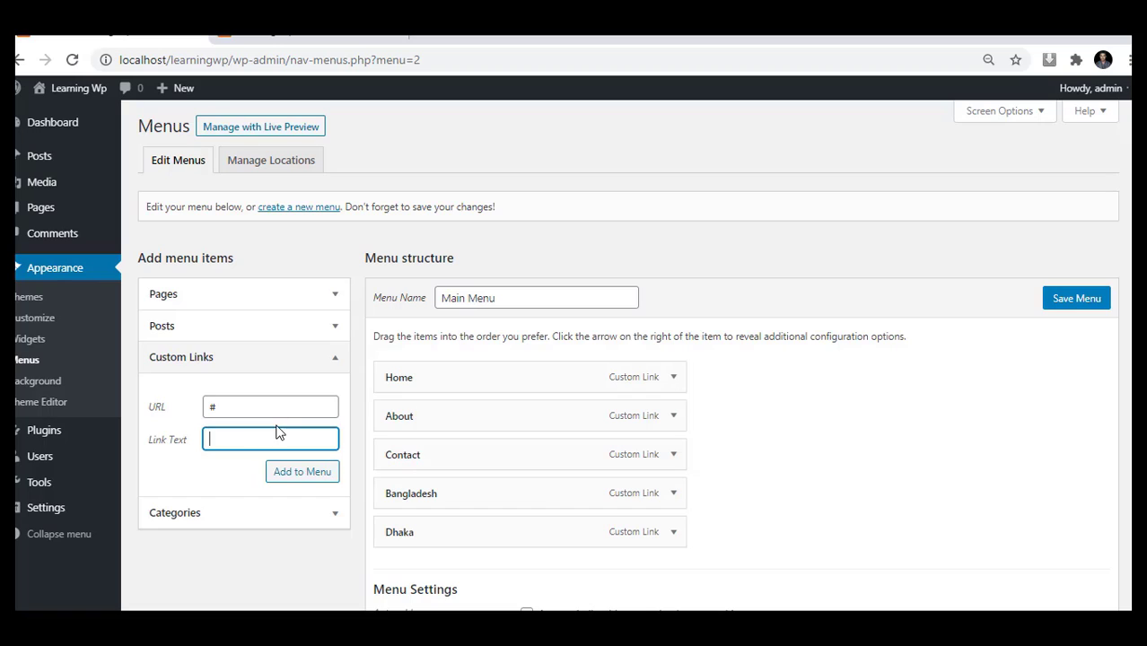
text(Bas)
text(ishal)
click(325, 479)
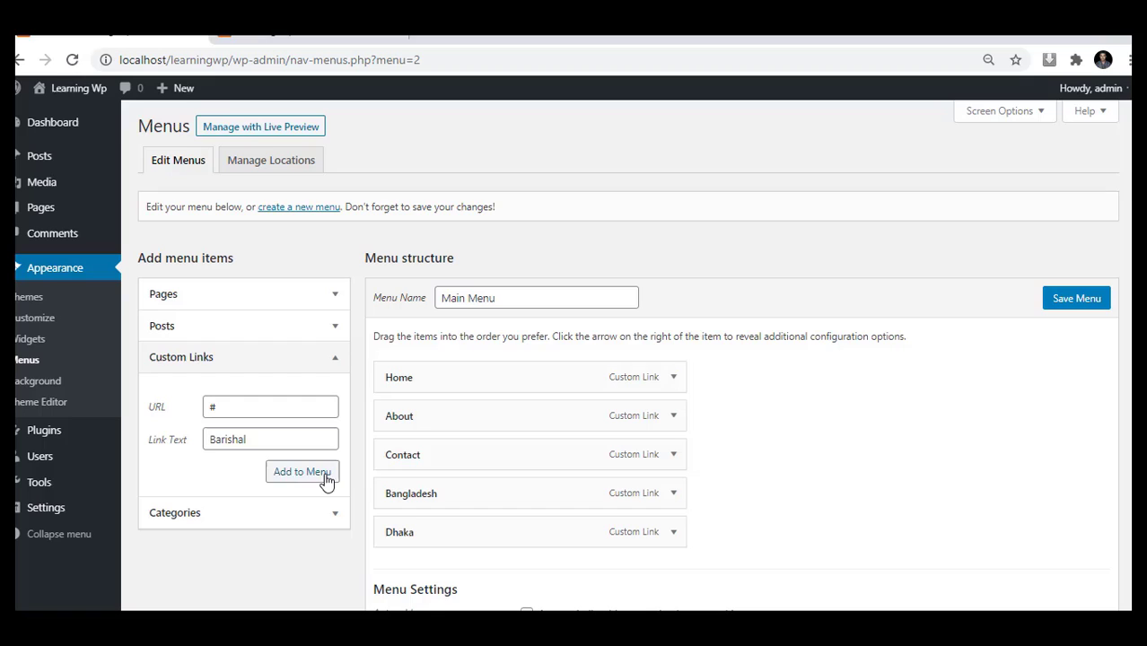
Step: Add a custom link to the menu with the URL "#" and the link text "Khulna"
click(260, 406)
text(#)
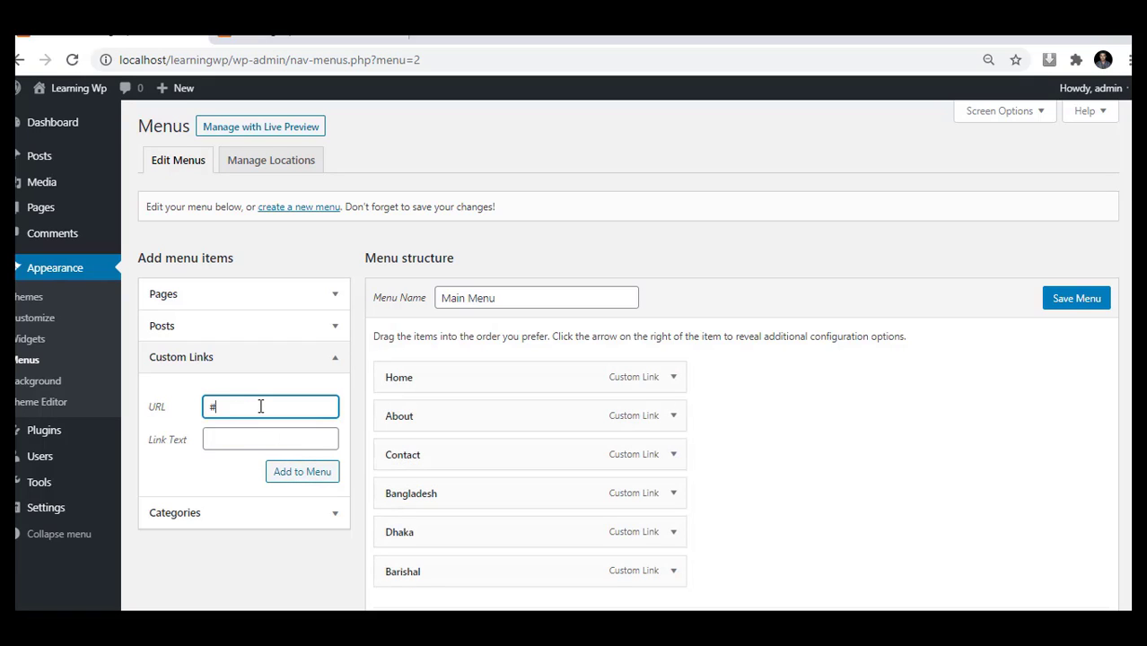
key(Tab)
text(Khulna)
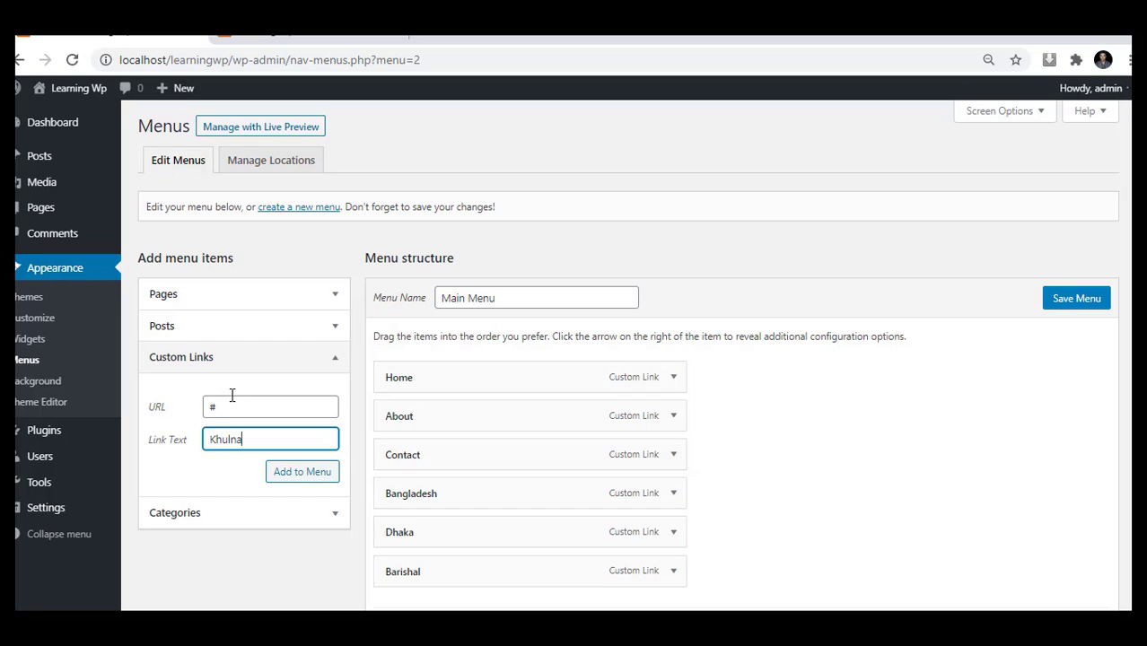
click(285, 472)
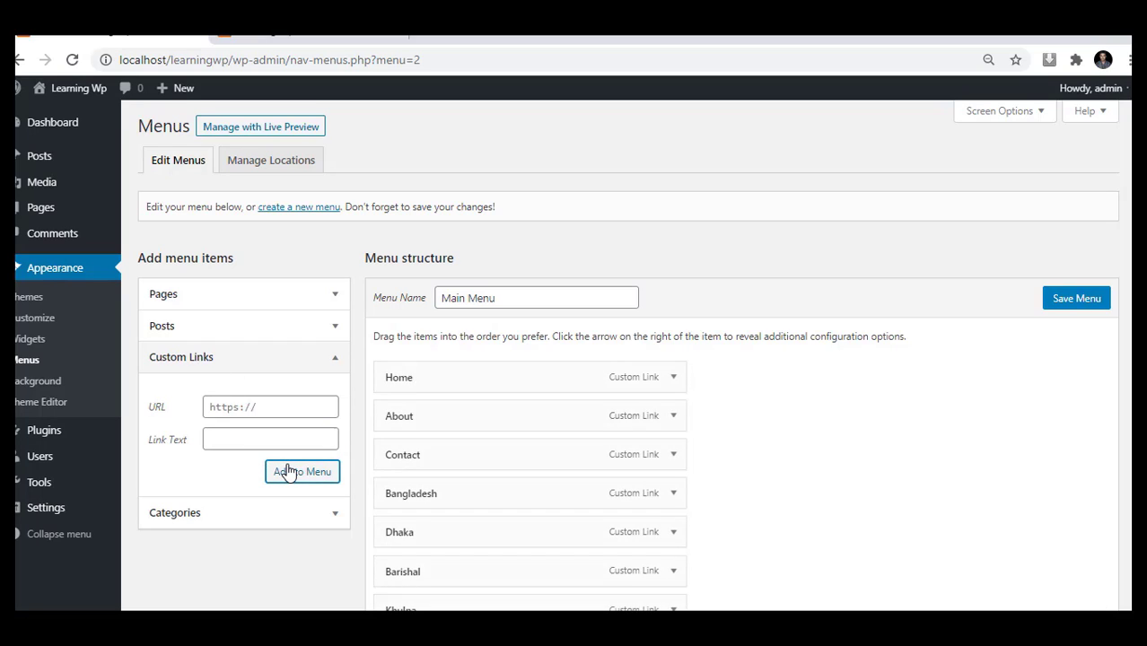
Step: Save Main Menu with its added items and view the site's front page
scroll(571, 386, down, 2)
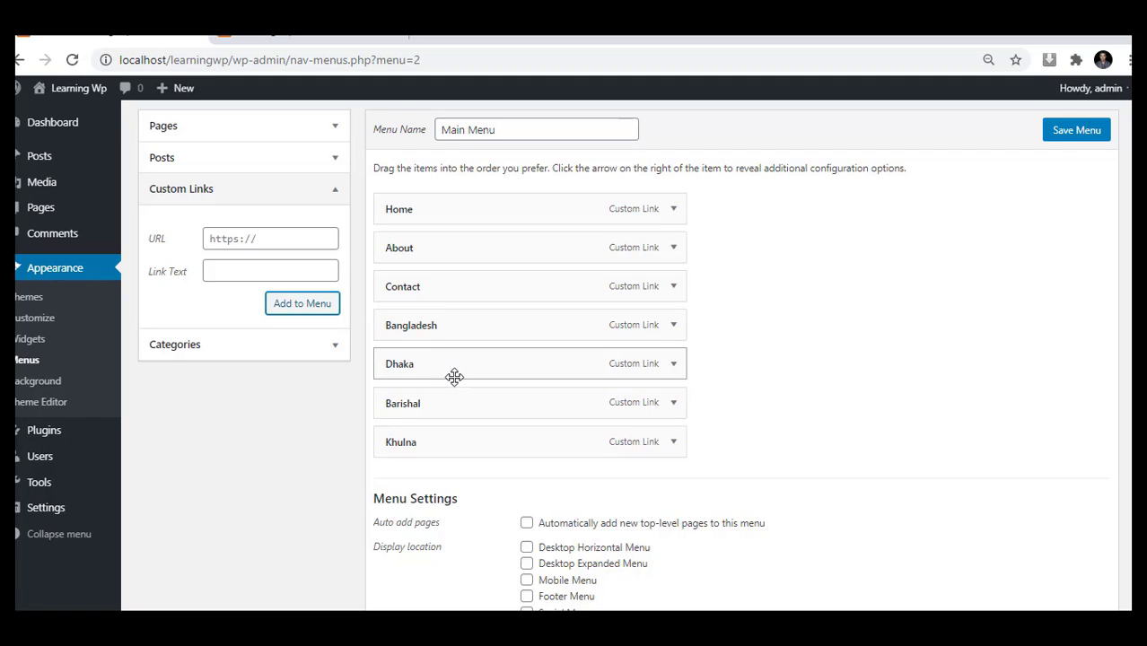
scroll(539, 377, up, 1)
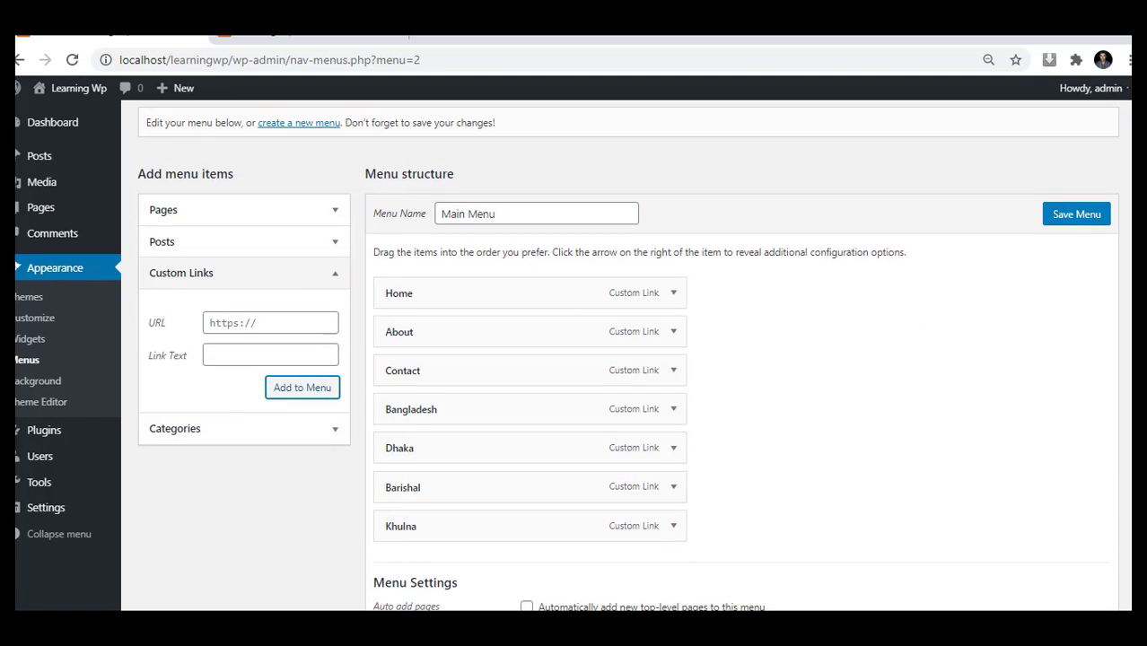
click(1071, 218)
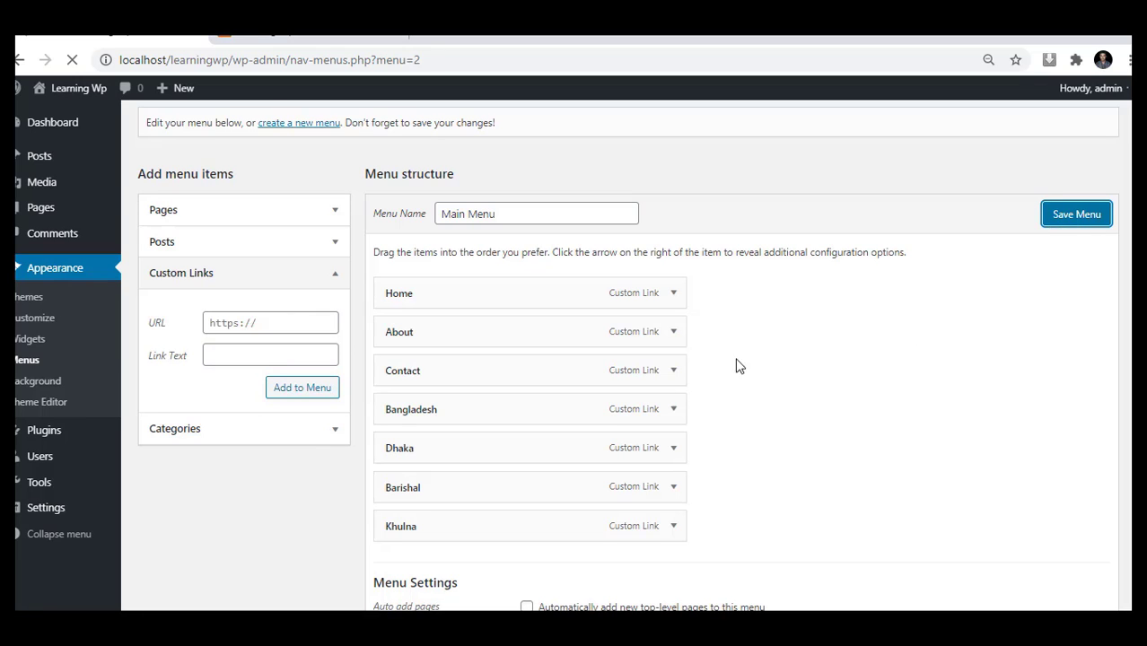
click(78, 88)
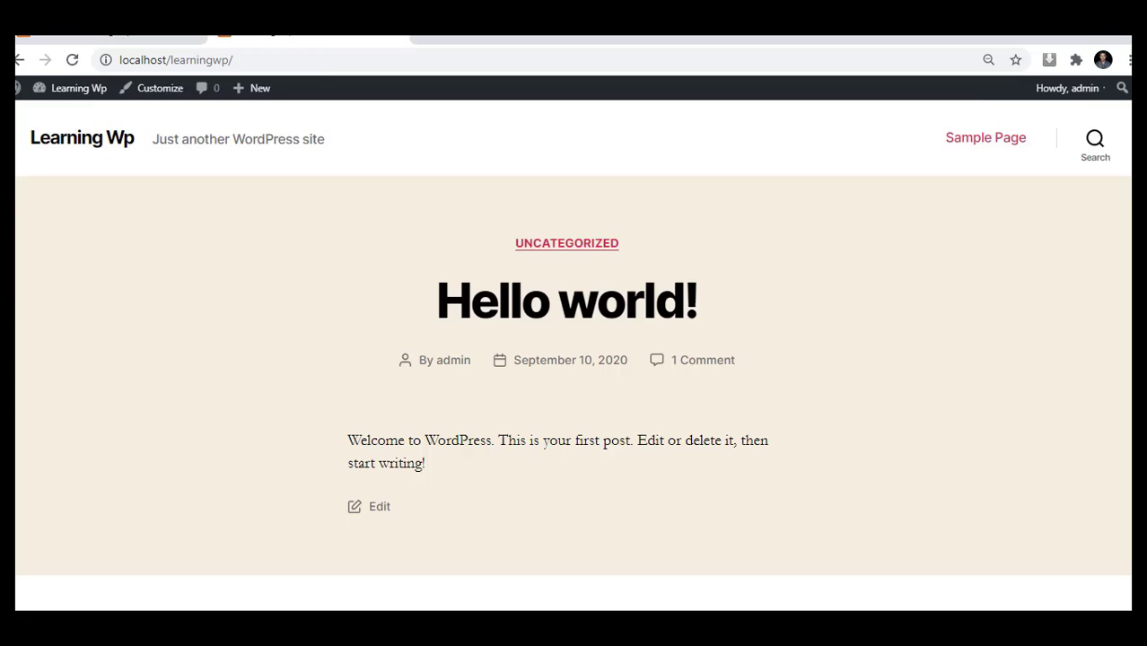
Step: Reload the site's front page and look over its header navigation
click(71, 61)
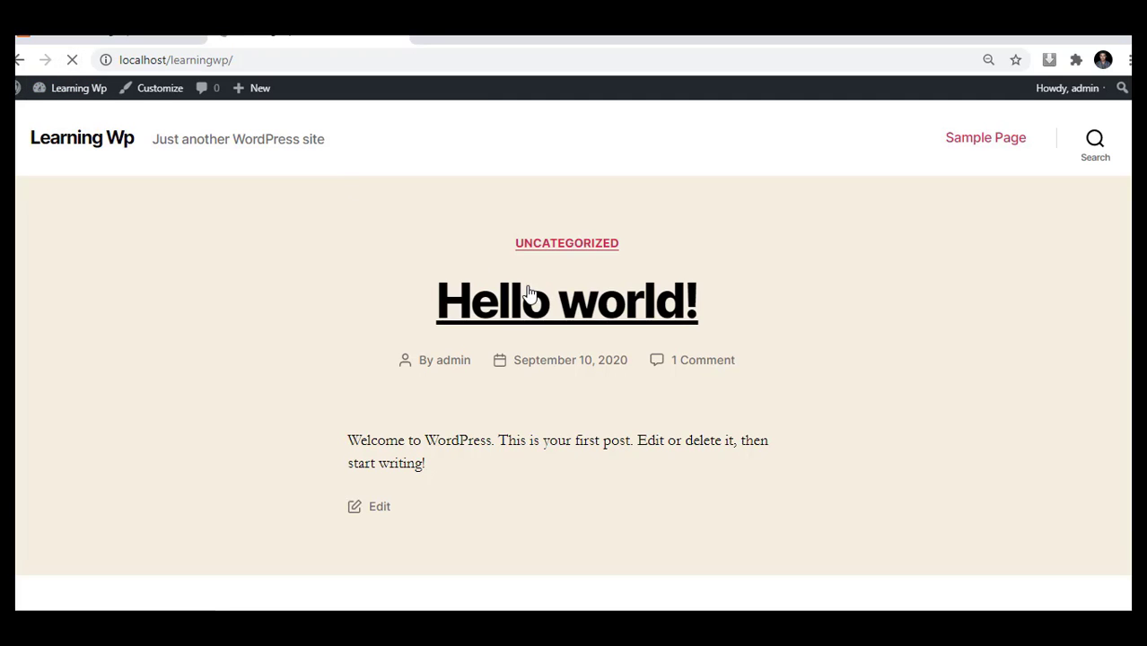
scroll(507, 395, down, 2)
scroll(560, 407, up, 2)
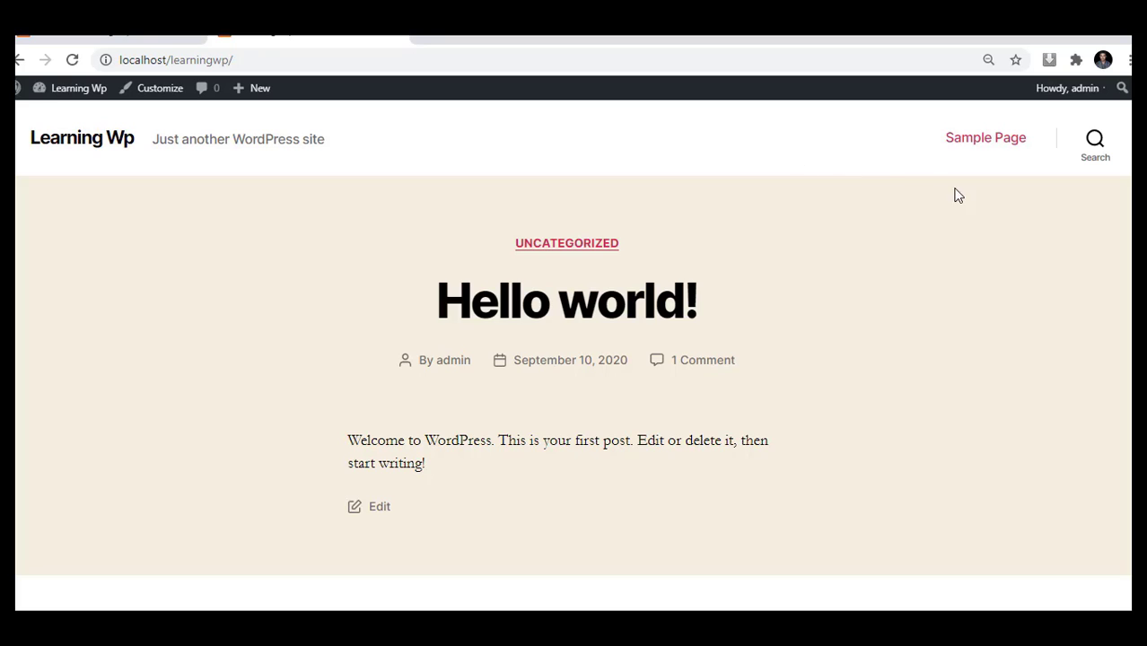
Step: Return to the menu editor, set Main Menu's display location to Desktop Expanded Menu and save the menu
click(116, 36)
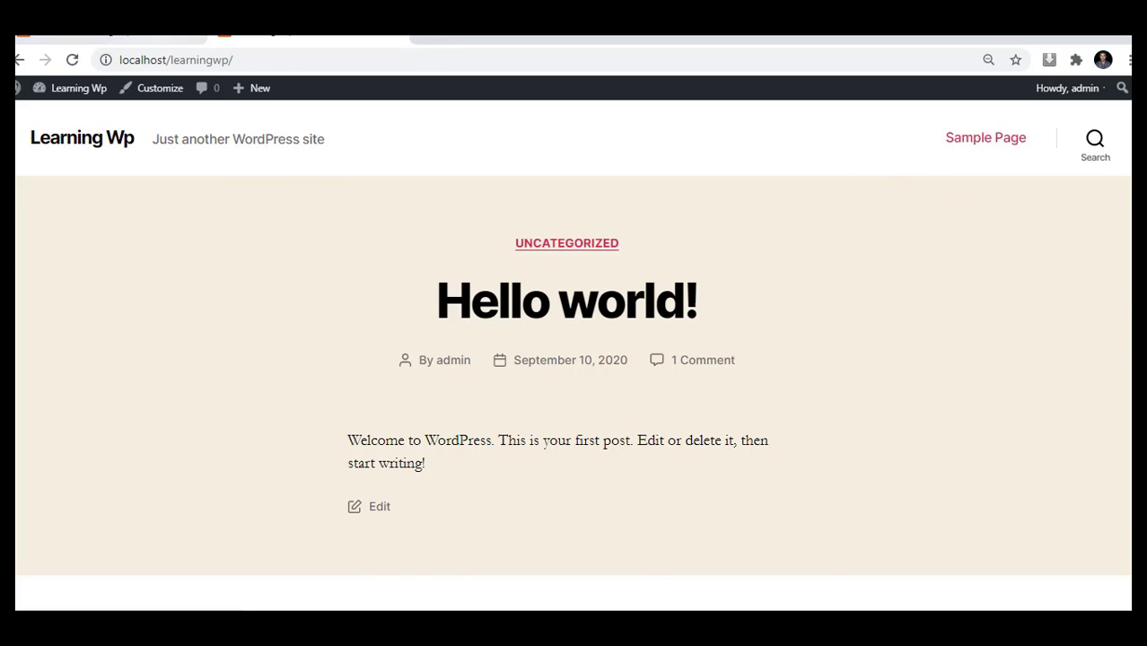
scroll(545, 507, down, 4)
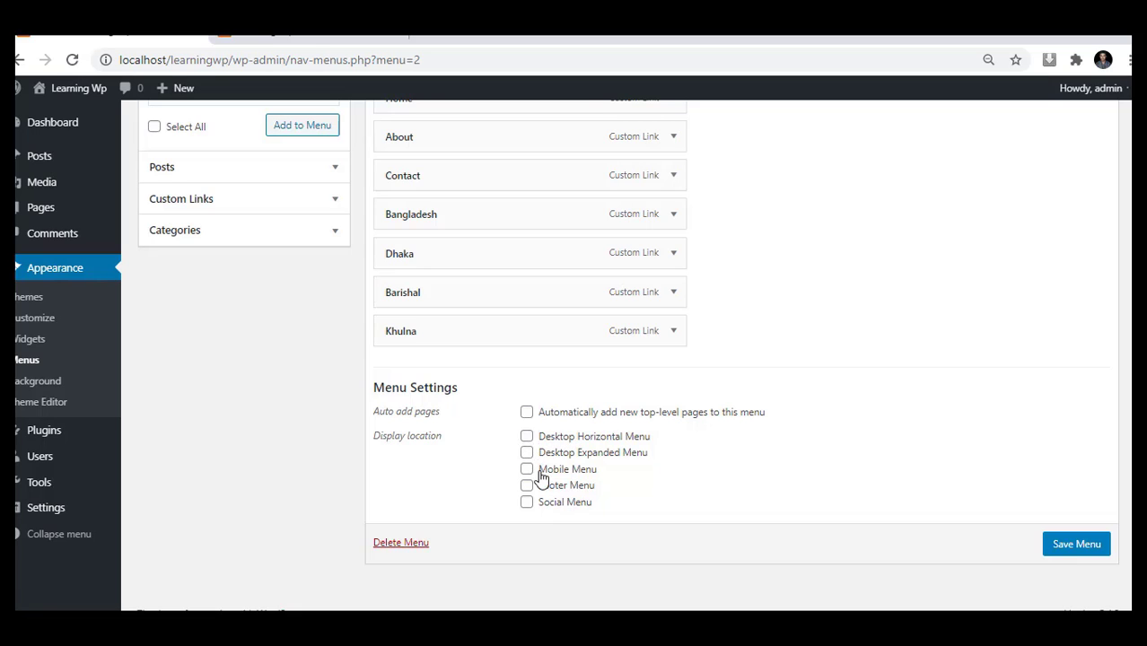
scroll(539, 471, up, 2)
scroll(538, 471, down, 2)
scroll(702, 510, up, 1)
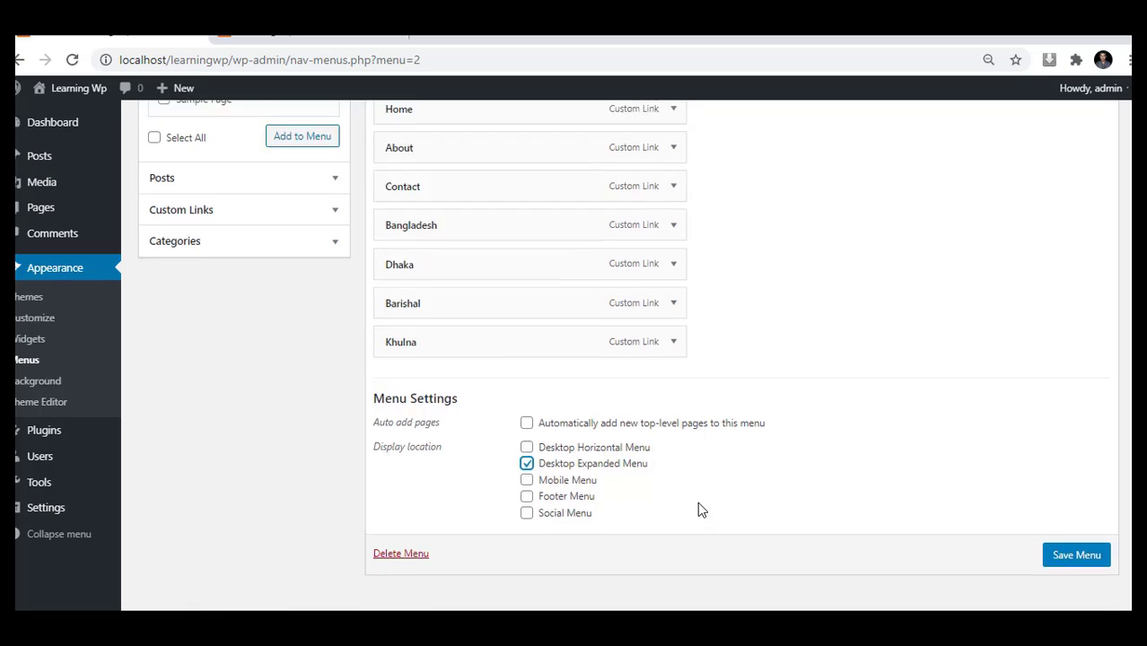
scroll(698, 501, up, 3)
scroll(880, 515, down, 4)
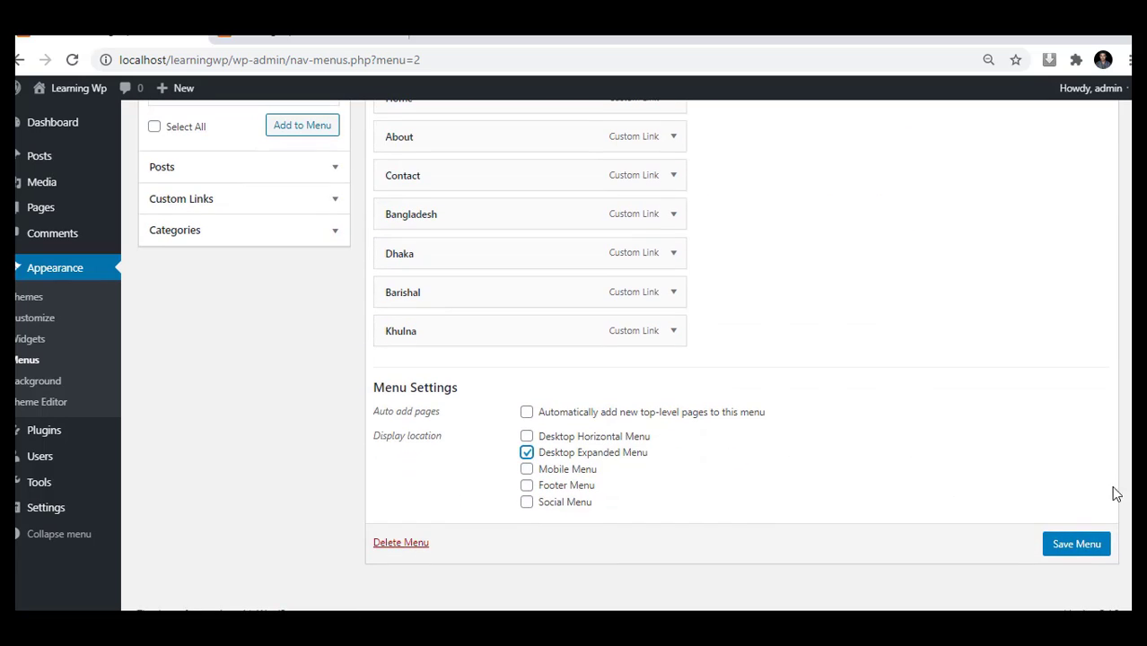
click(1076, 545)
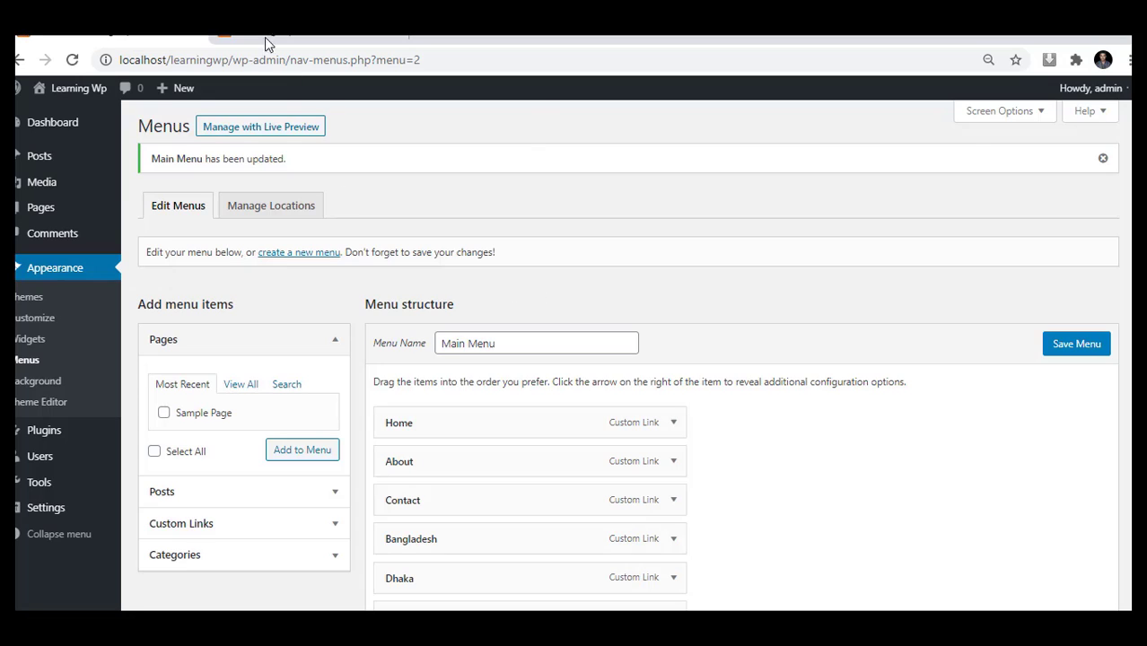
Step: Refresh the front page to check how the header shows the Desktop Expanded Menu
click(265, 37)
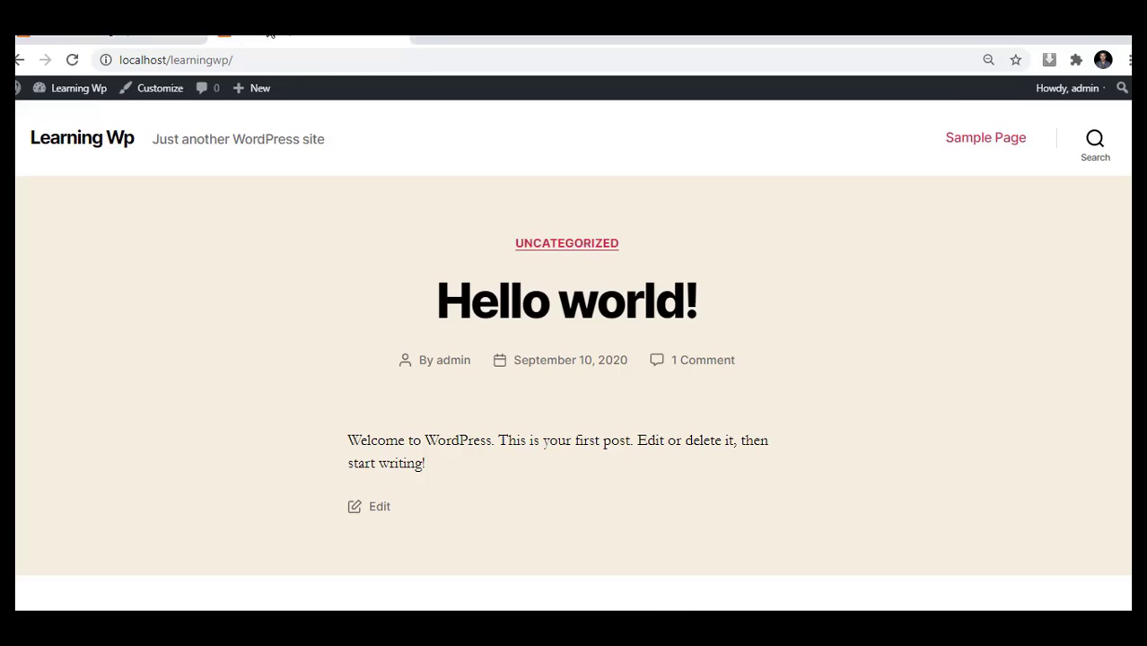
click(74, 59)
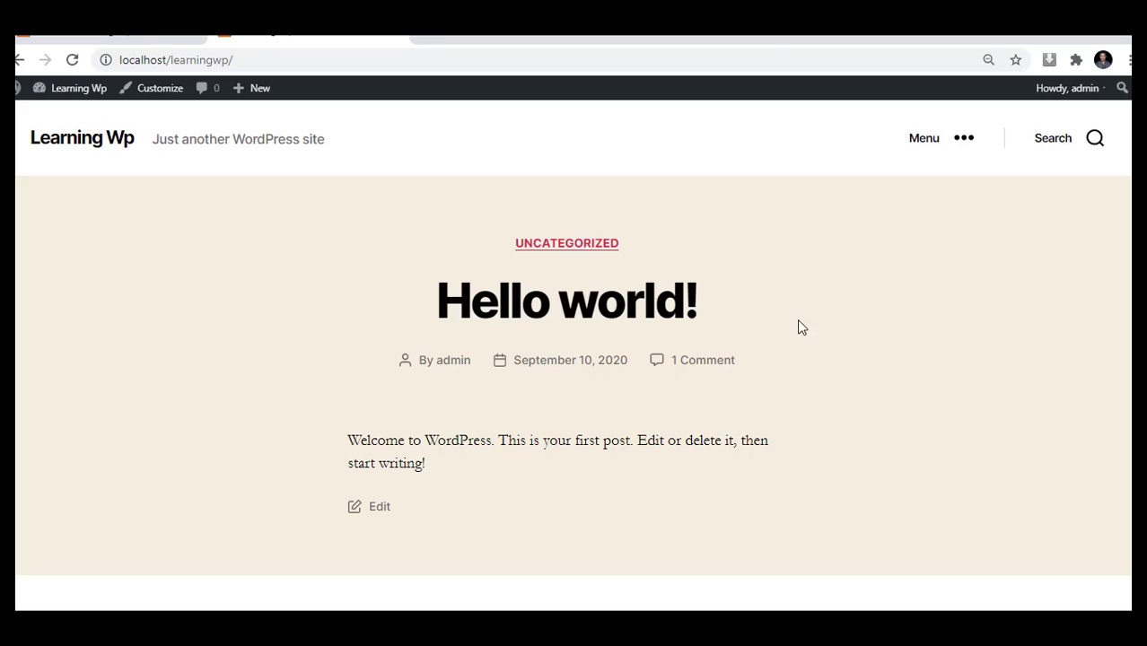
scroll(653, 324, down, 1)
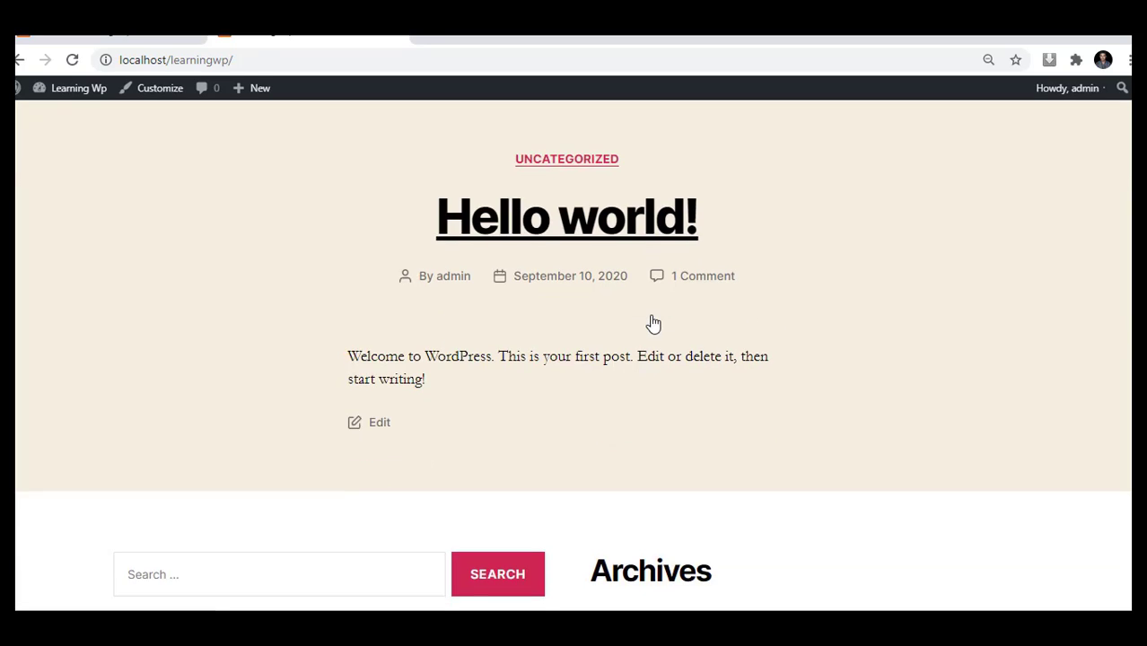
scroll(653, 323, up, 1)
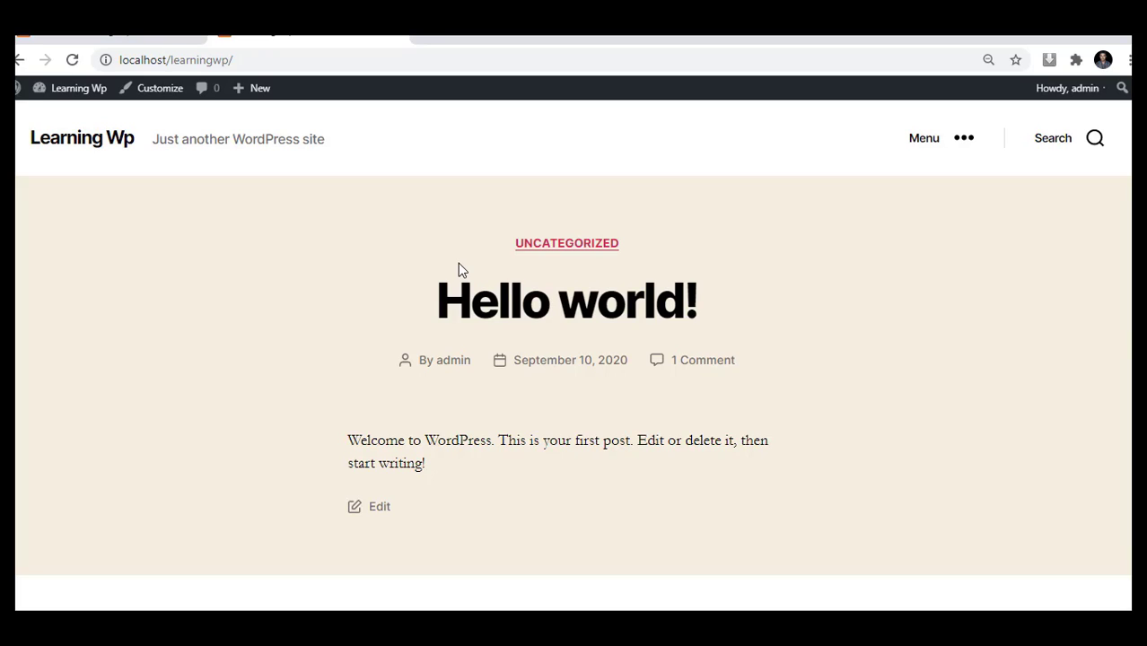
Step: In the menu location settings, assign Main Menu to Desktop Horizontal Menu, save the changes and reload the front page
click(167, 37)
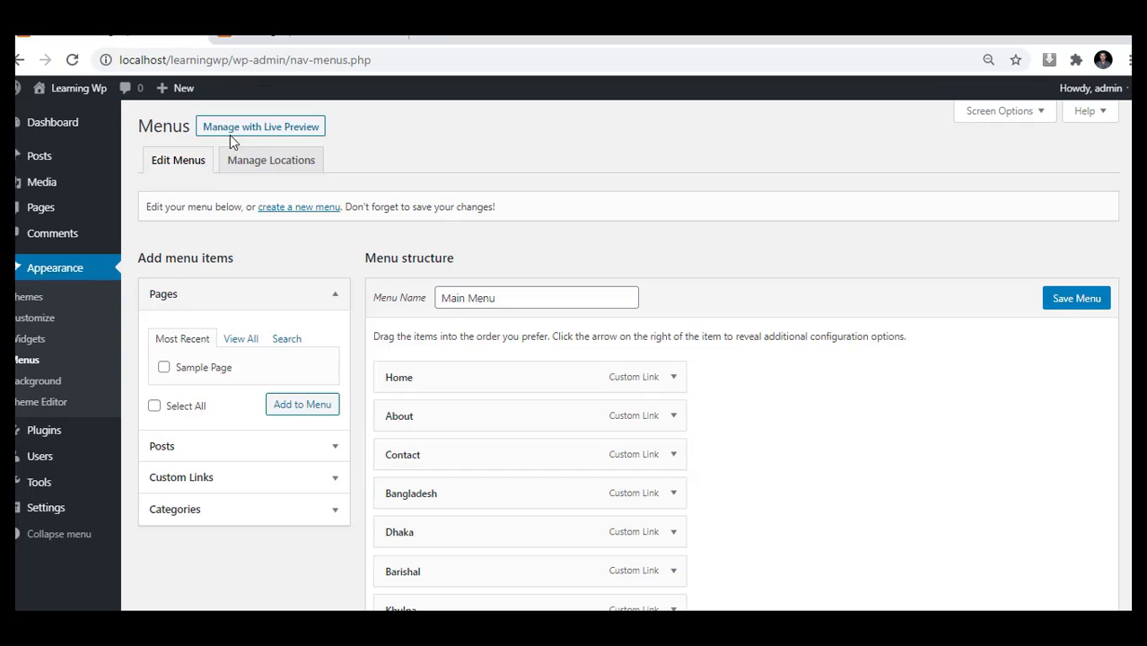
scroll(291, 351, down, 2)
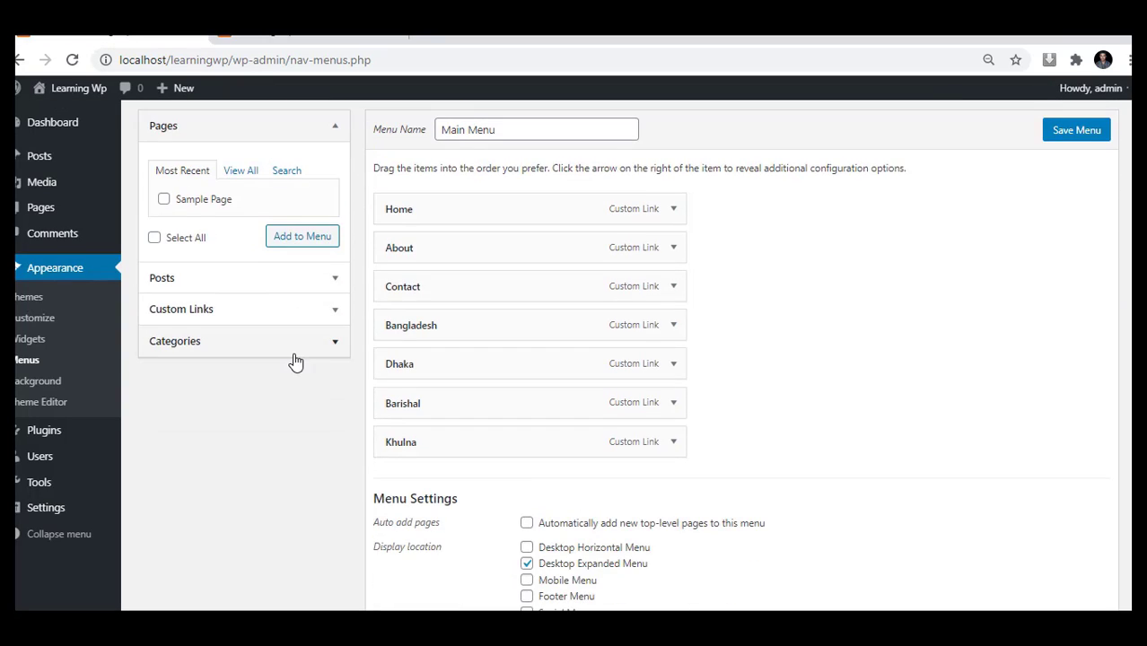
scroll(295, 361, up, 1)
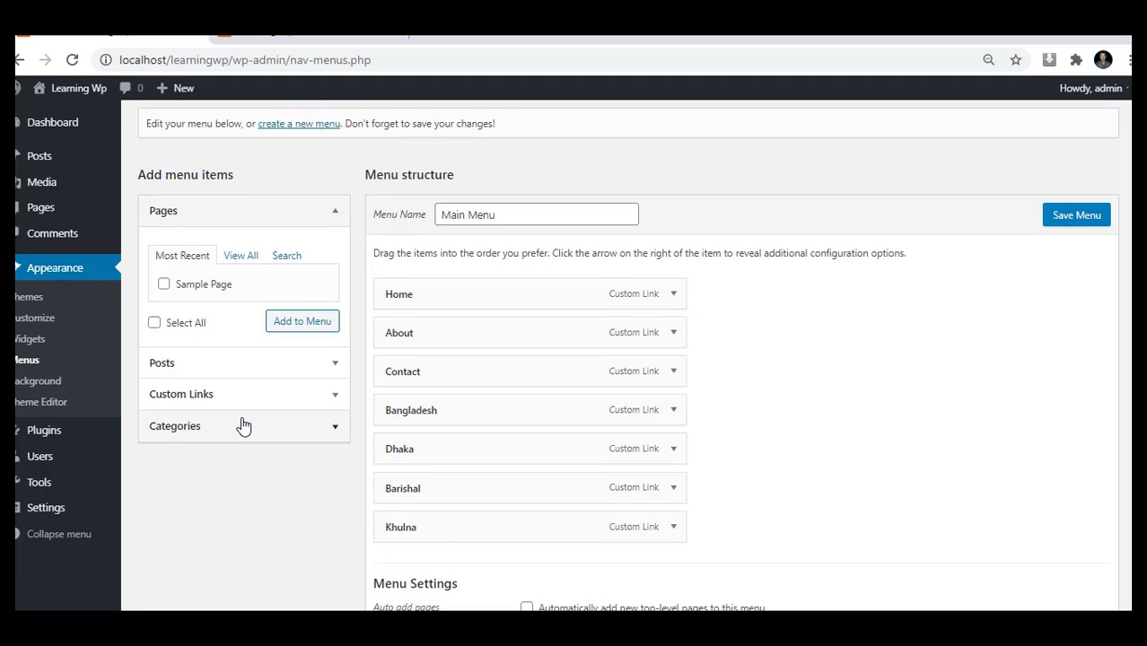
scroll(239, 429, up, 1)
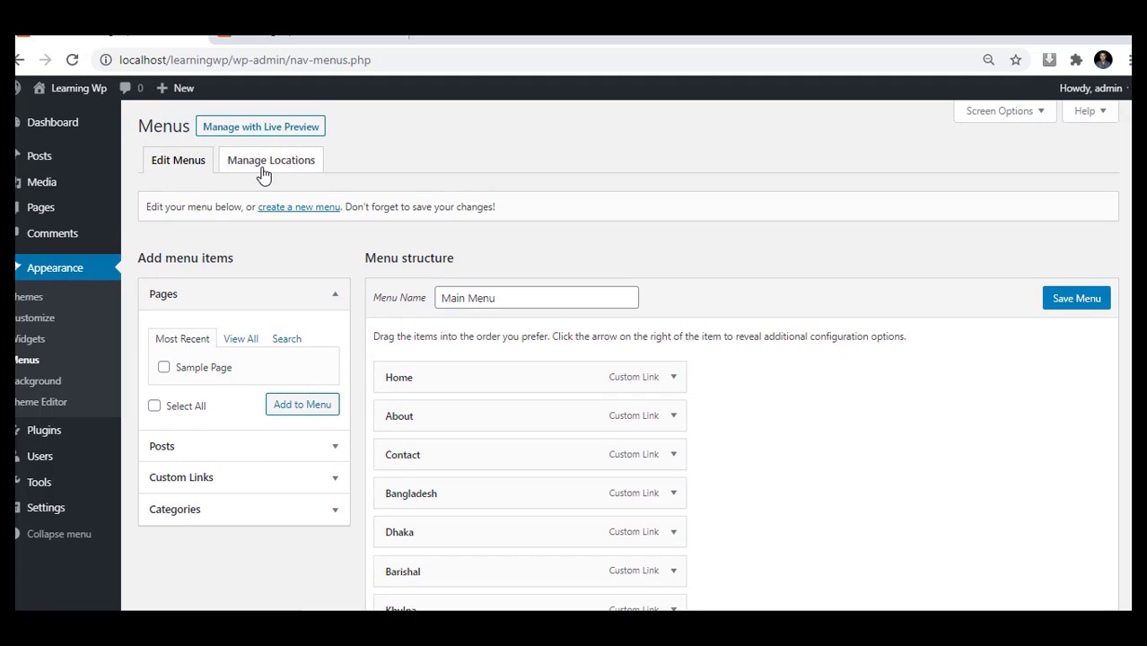
drag(208, 147, 338, 175)
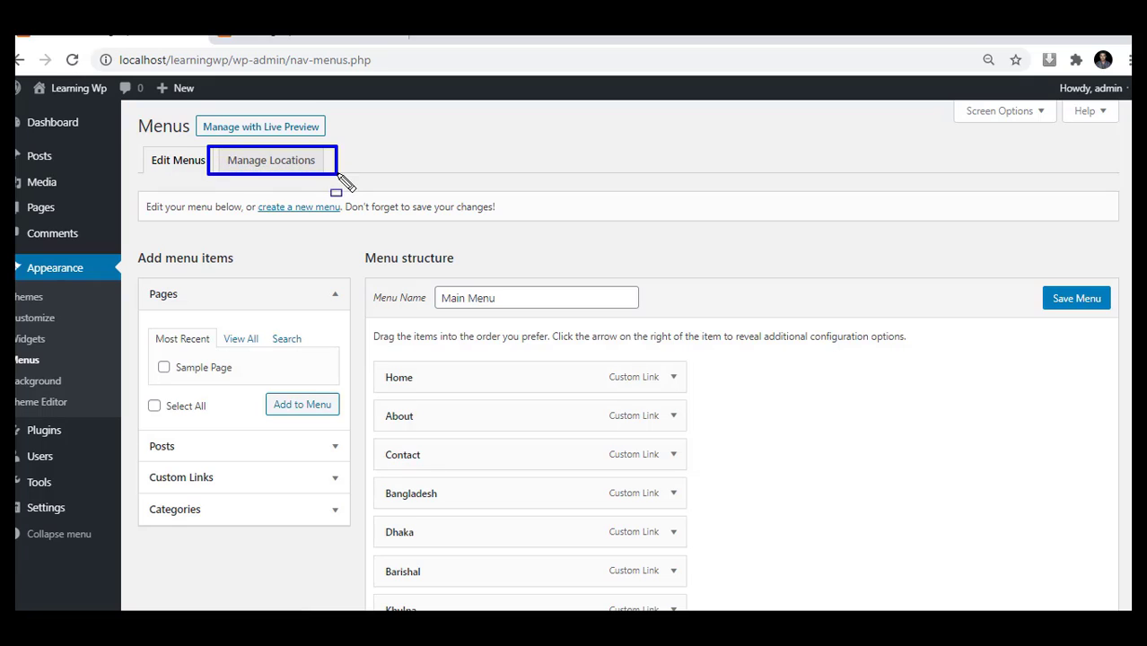
click(284, 167)
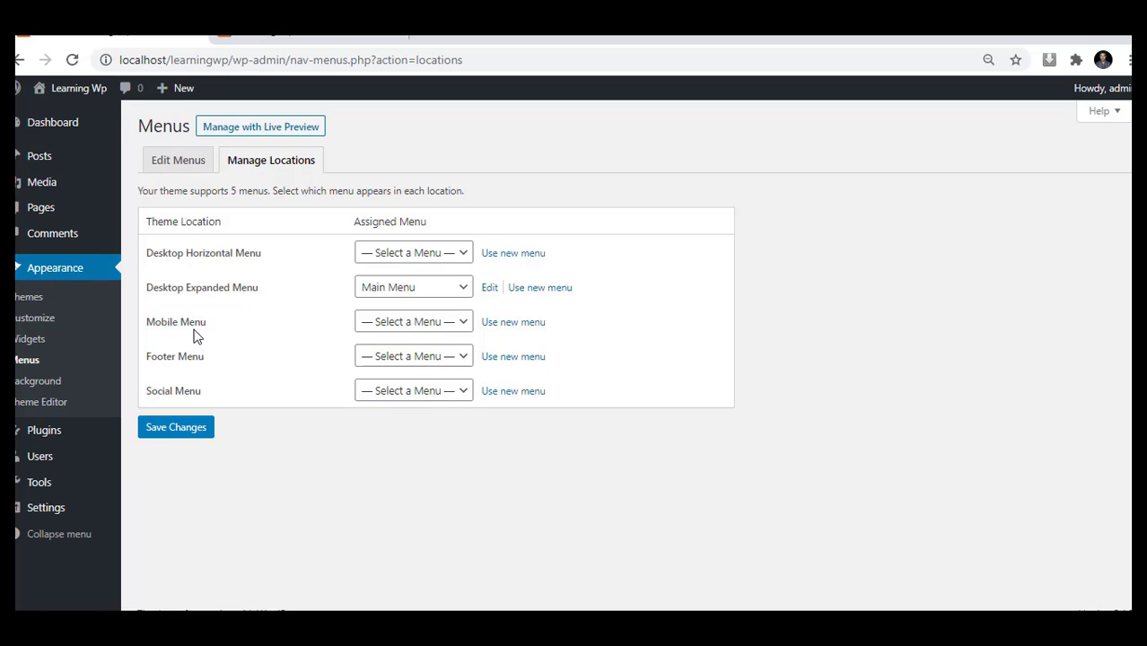
drag(144, 231, 507, 271)
key(Escape)
click(415, 255)
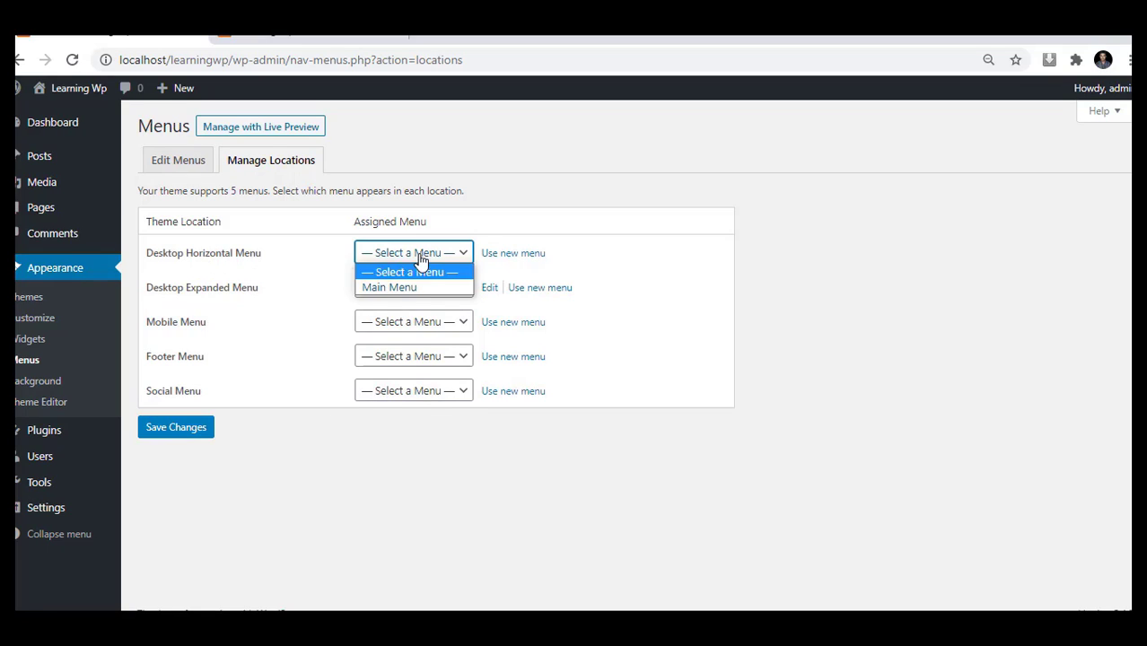
click(416, 287)
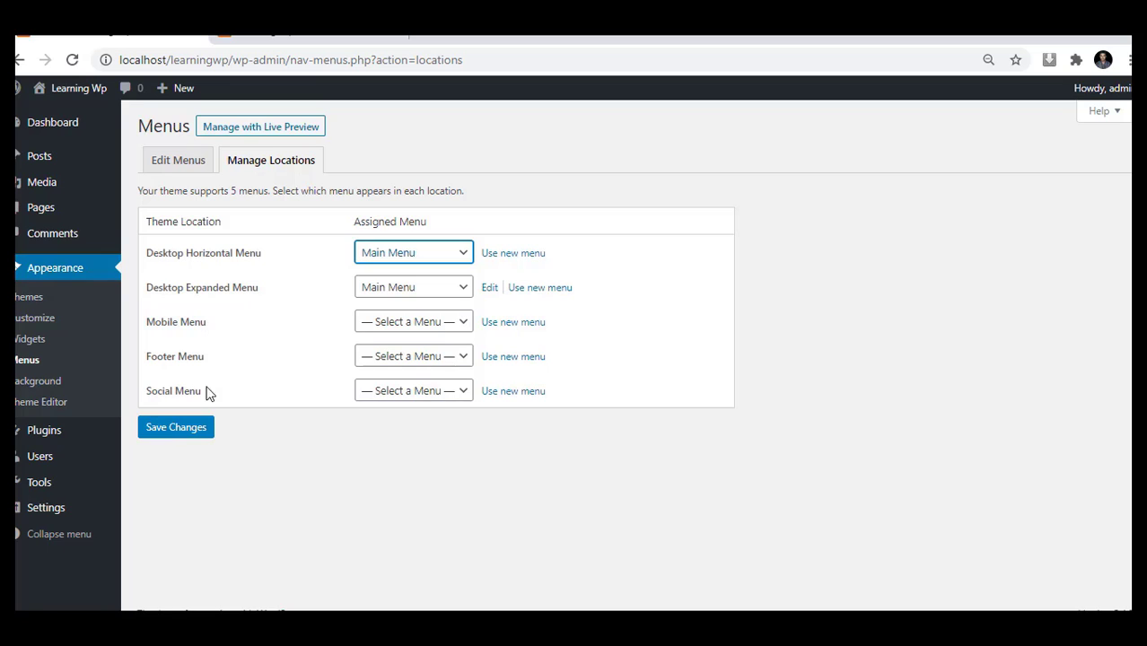
click(164, 428)
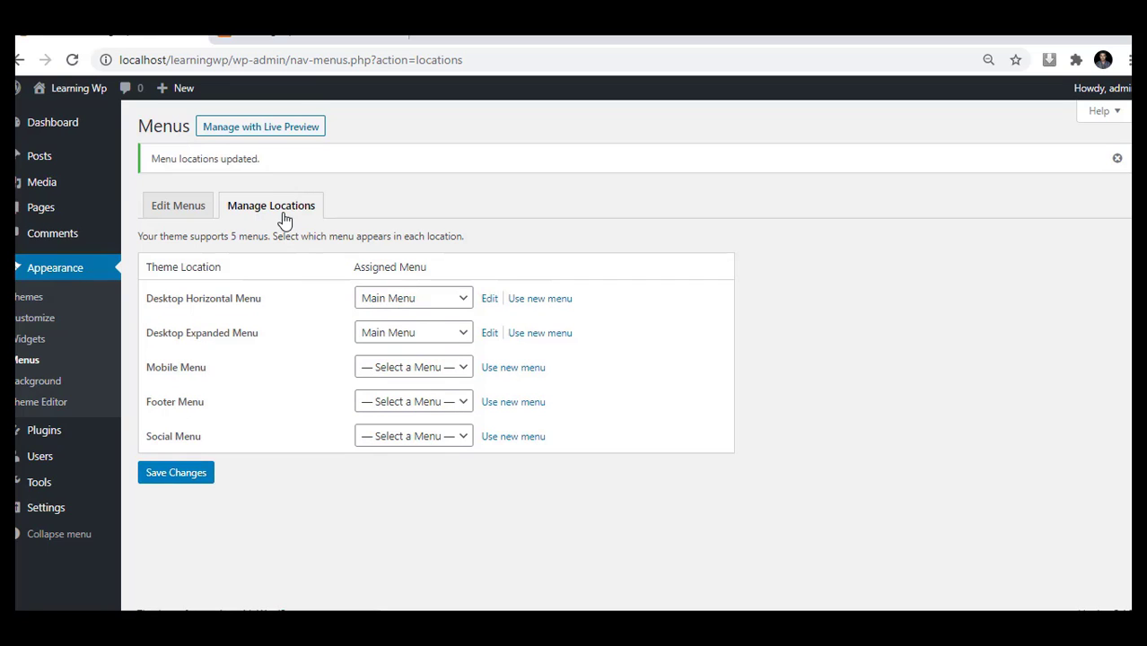
click(75, 88)
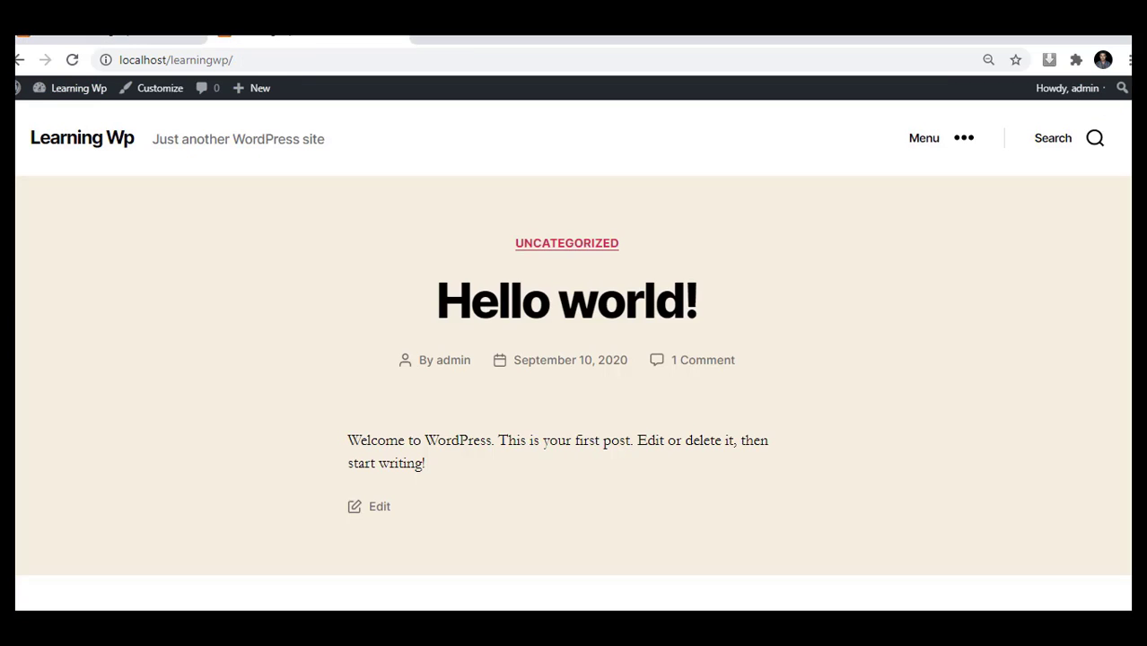
click(72, 59)
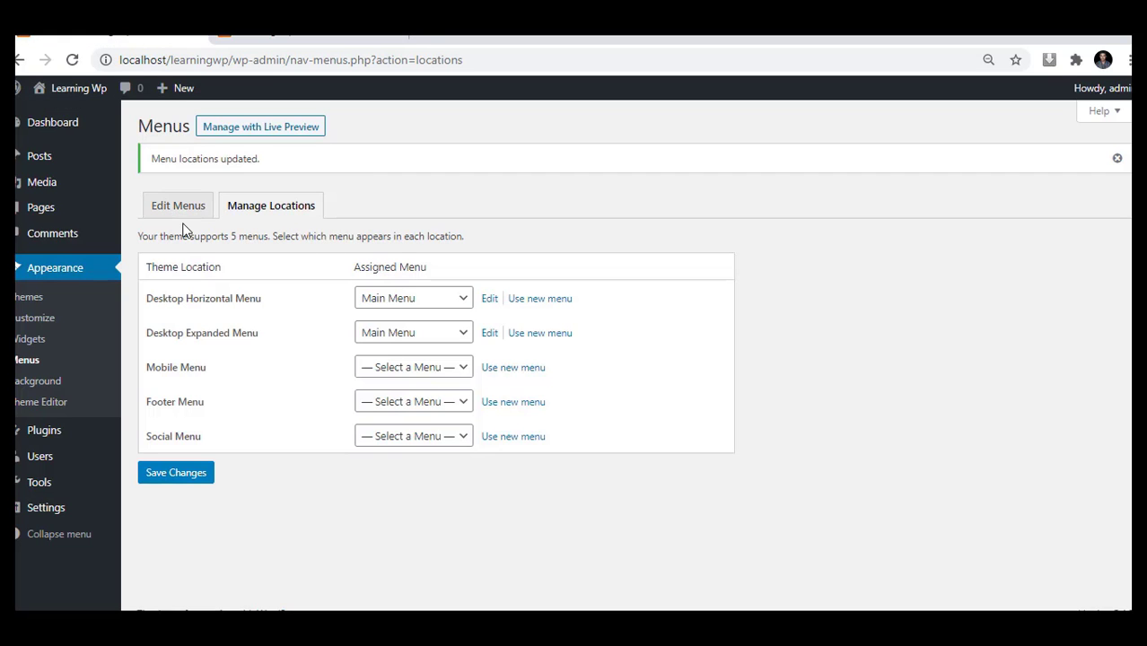
Step: Nest Dhaka, Barishal and Khulna as sub items under Bangladesh in Main Menu and save the menu
click(181, 208)
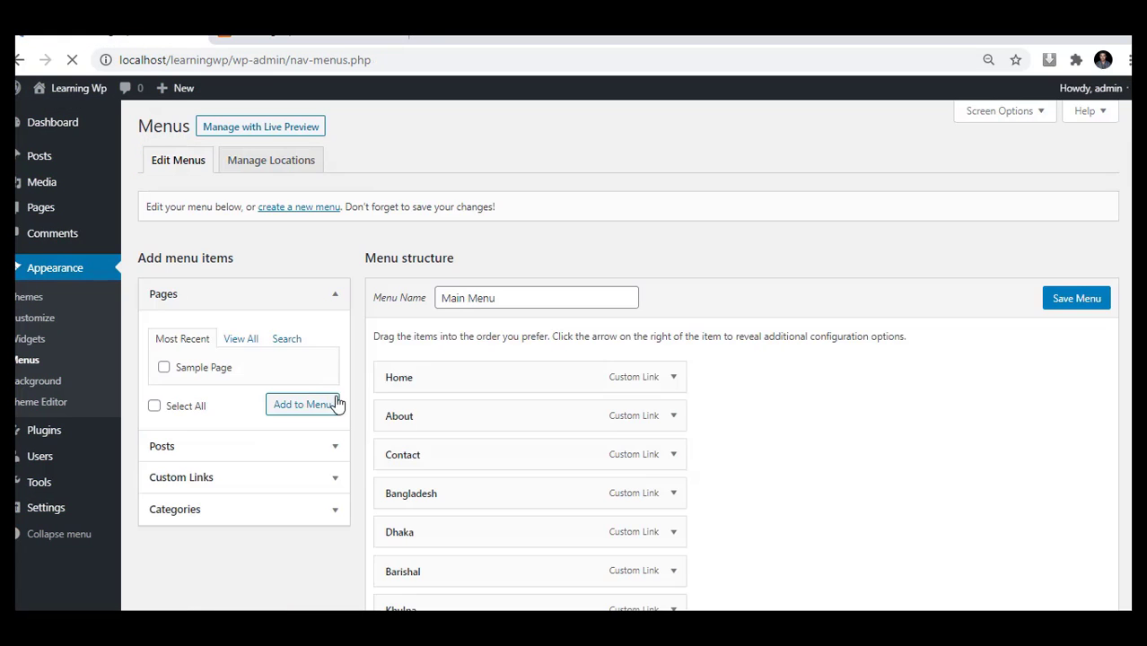
scroll(462, 440, down, 3)
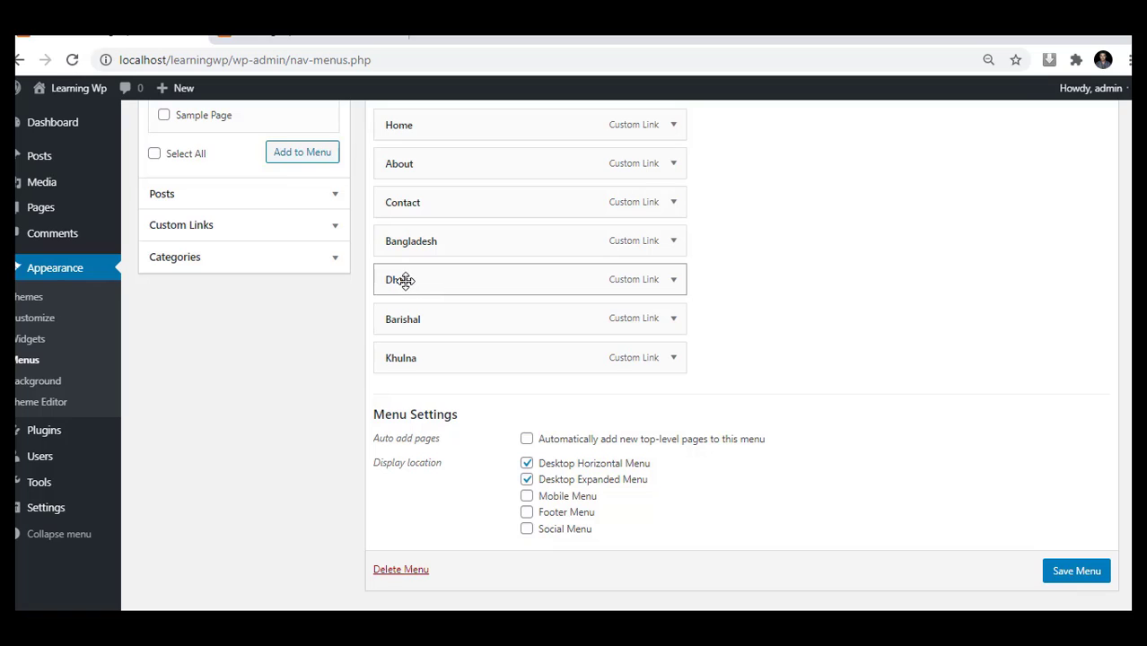
drag(390, 281, 414, 283)
drag(397, 339, 431, 334)
drag(393, 367, 435, 375)
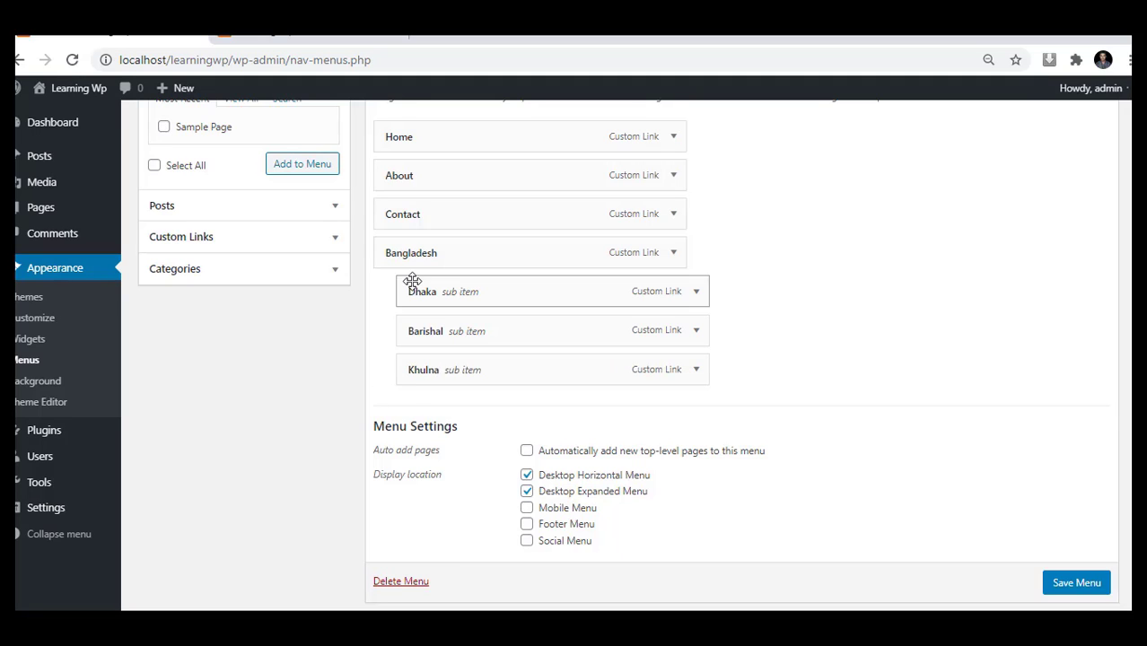
click(1082, 593)
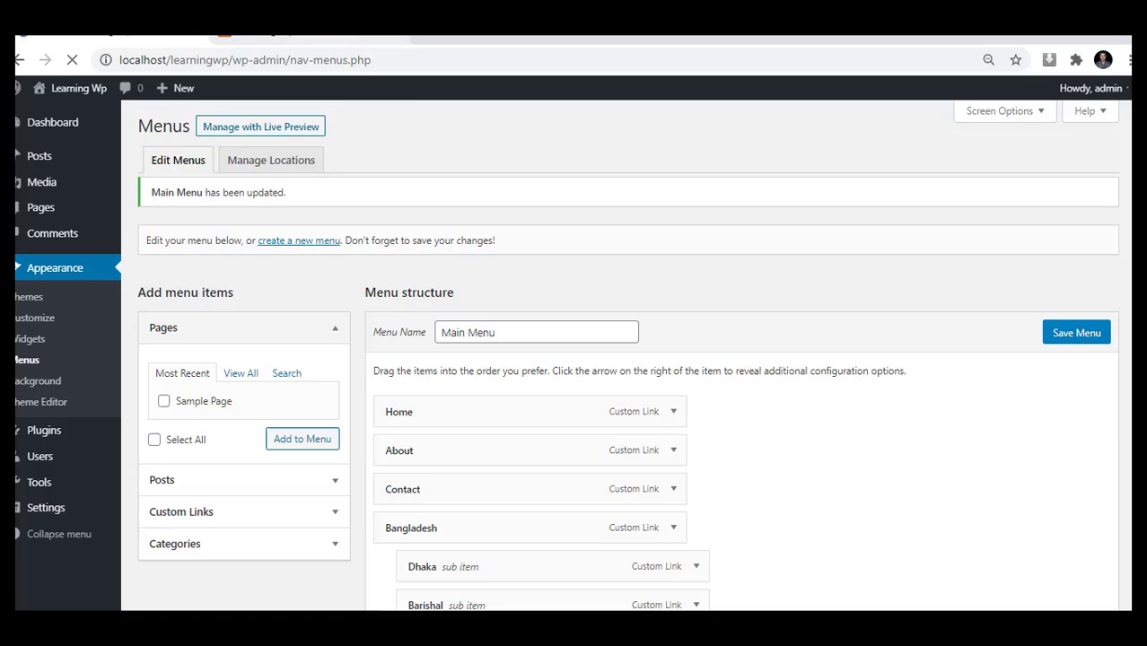
Step: Reload the front page and view the Bangladesh submenu in the header navigation
click(78, 88)
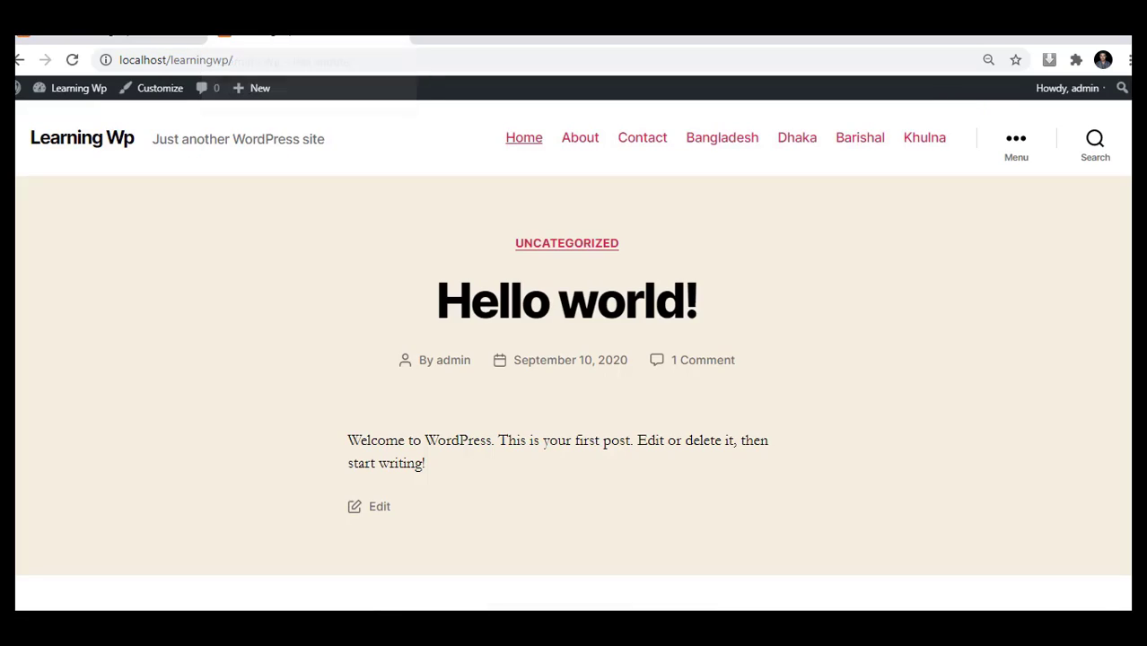
click(72, 60)
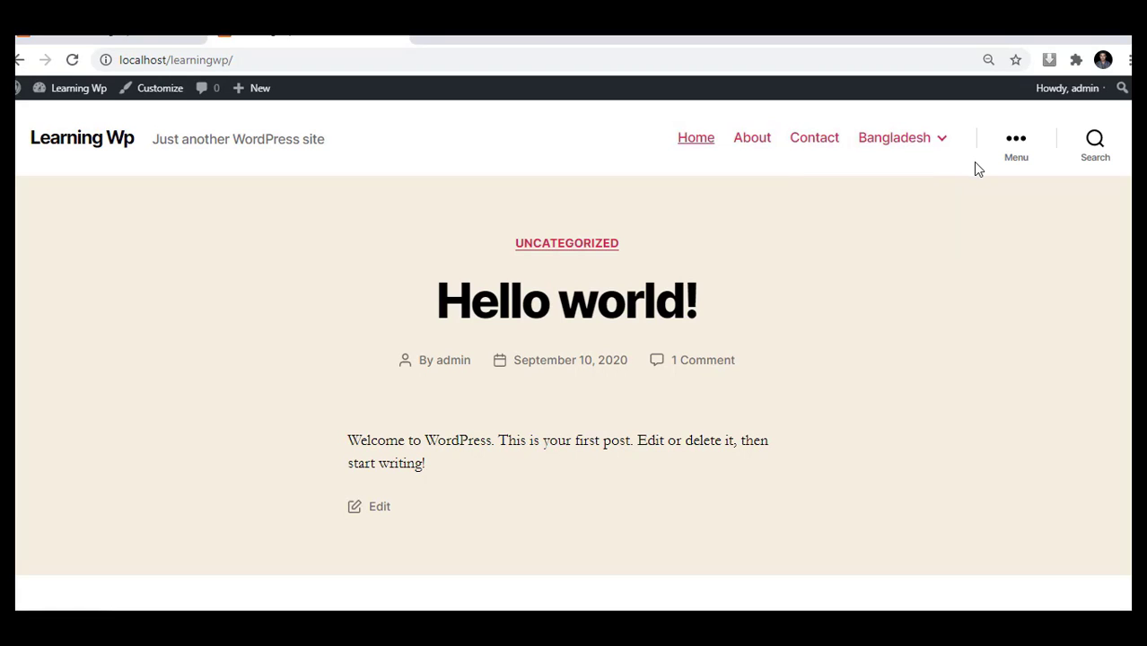
mouse_move(910, 151)
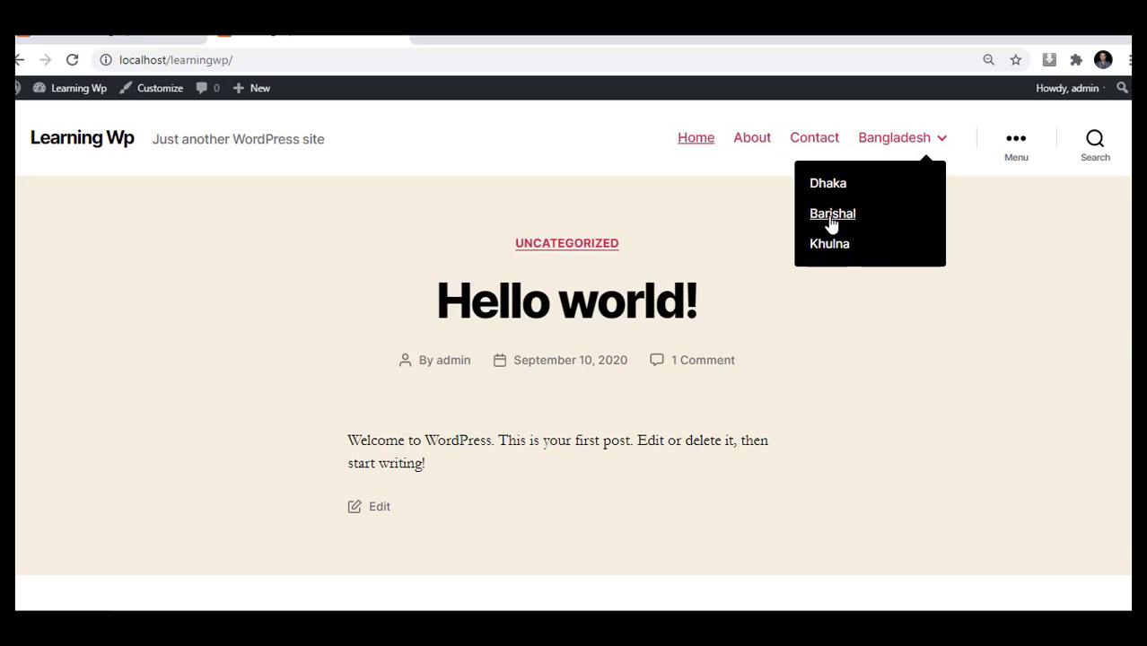
Step: Nest Barishal and Khulna as sub items under Dhaka, save the menu and reload the front page
click(165, 41)
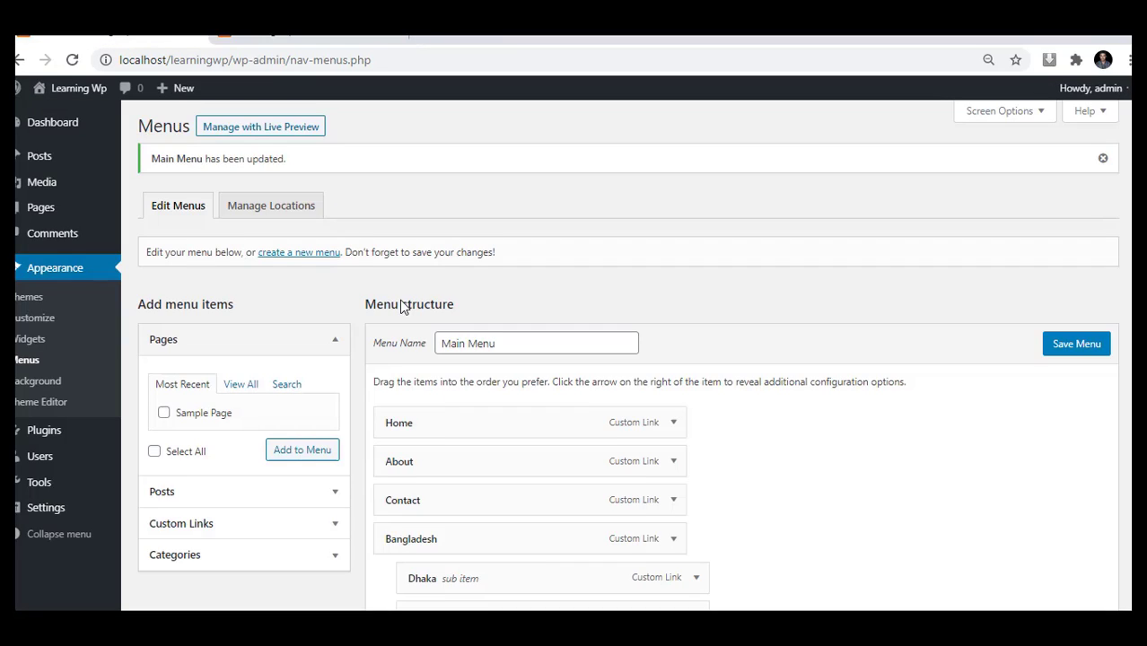
scroll(520, 346, down, 4)
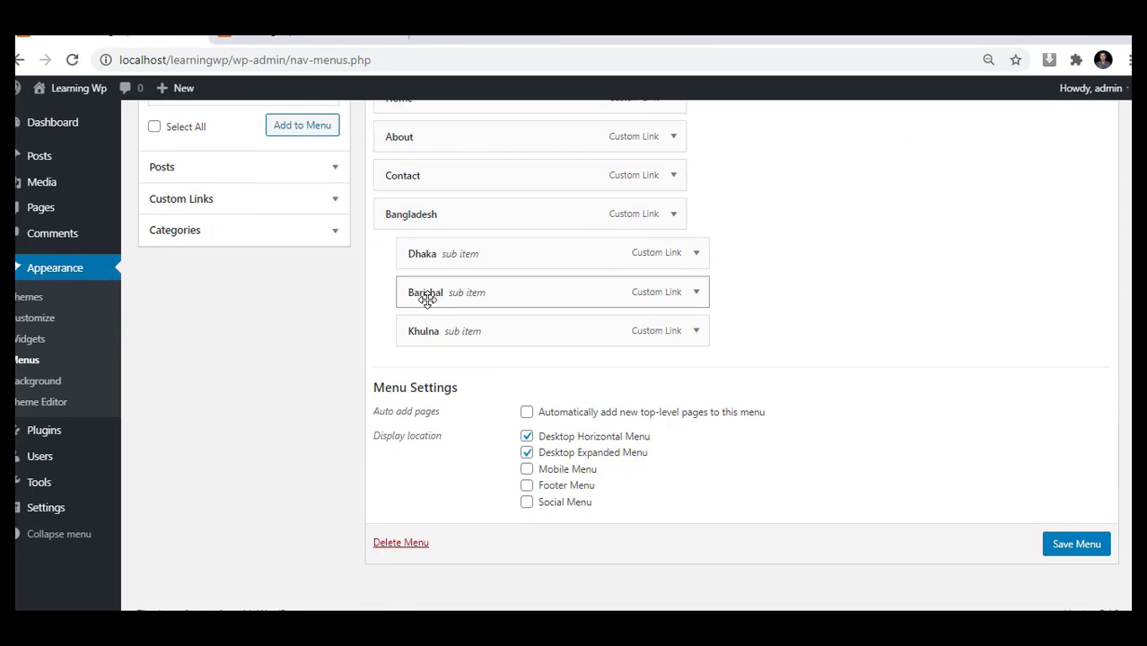
drag(430, 291, 456, 370)
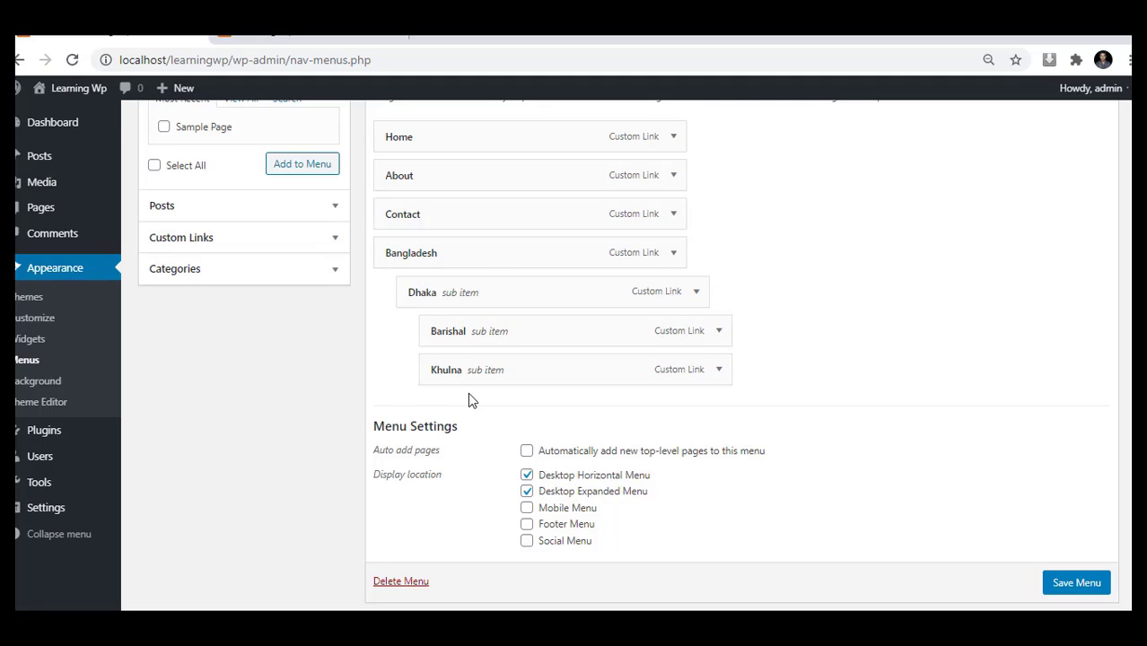
click(1095, 586)
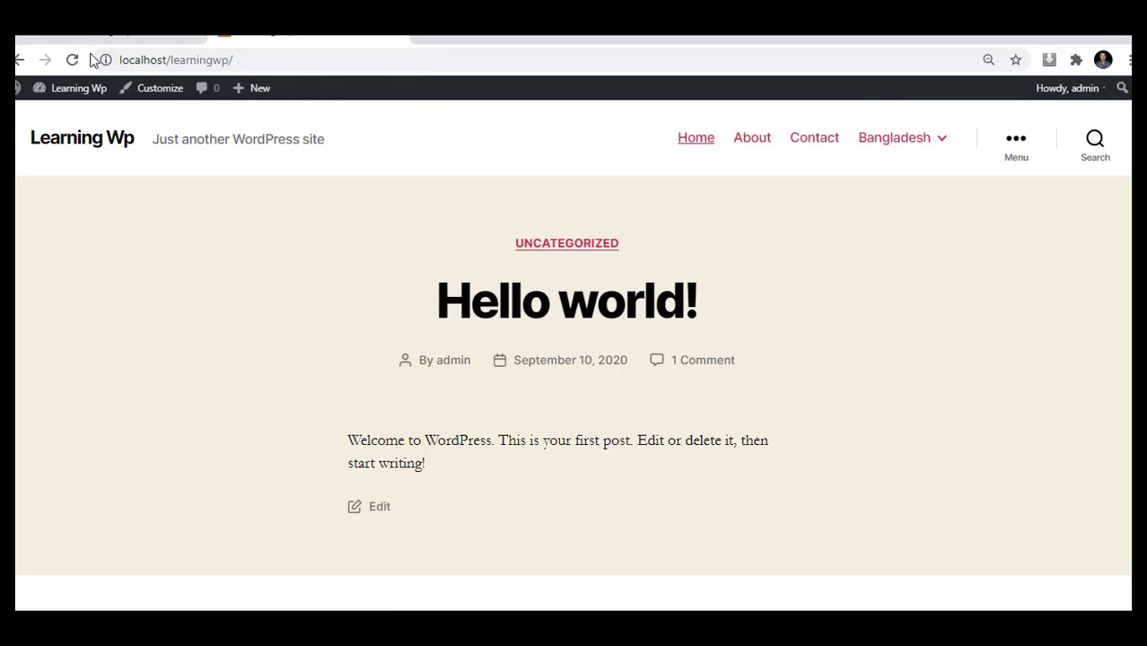
click(79, 88)
click(72, 59)
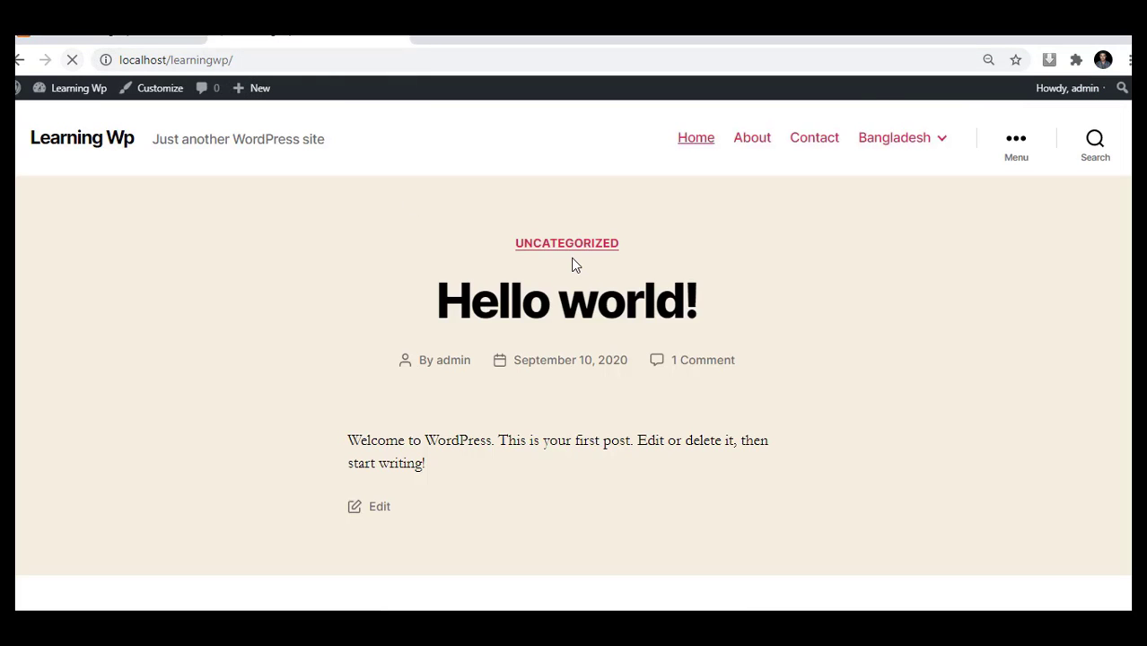